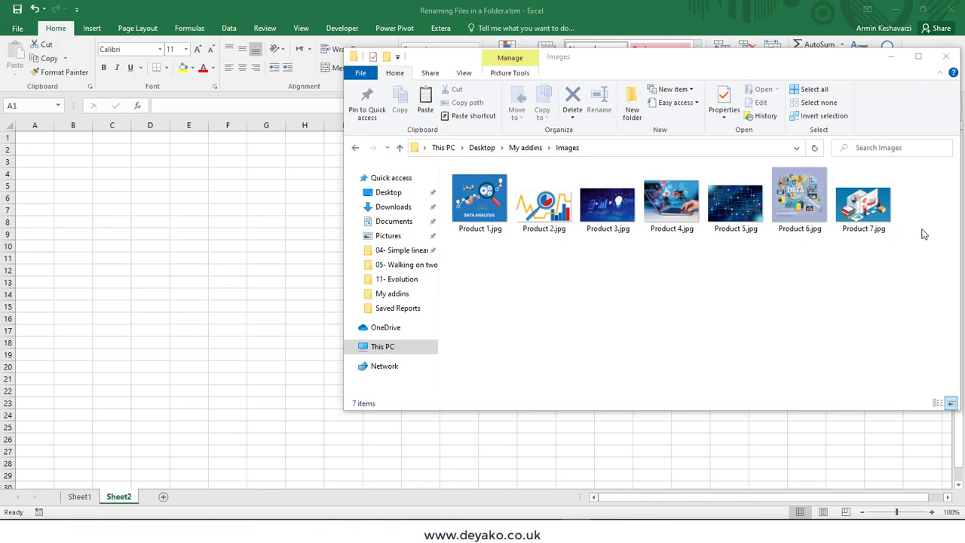
# Bring the workbook in front of the Images folder and select cell A2 on Sheet2.
pyautogui.click(155, 6)
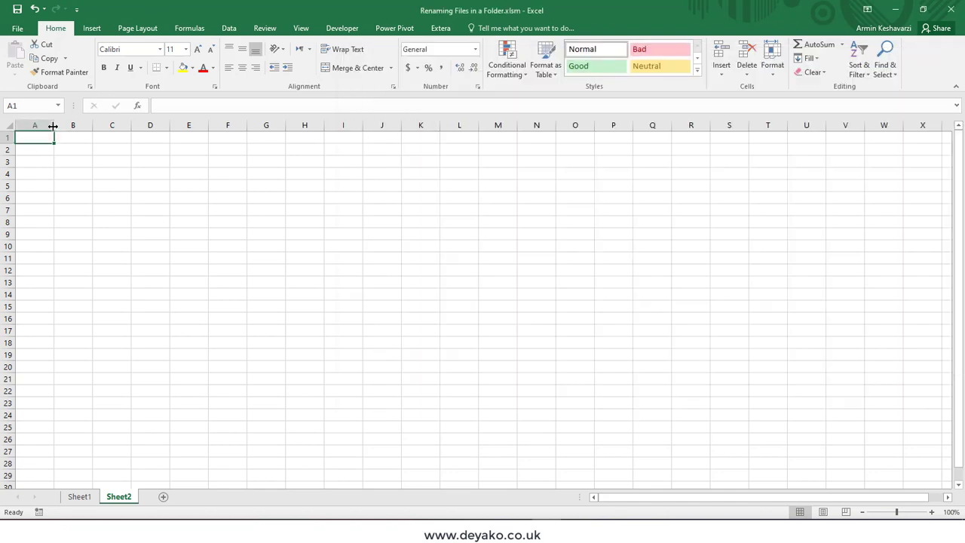
pyautogui.hotkey('alt', 'Tab')
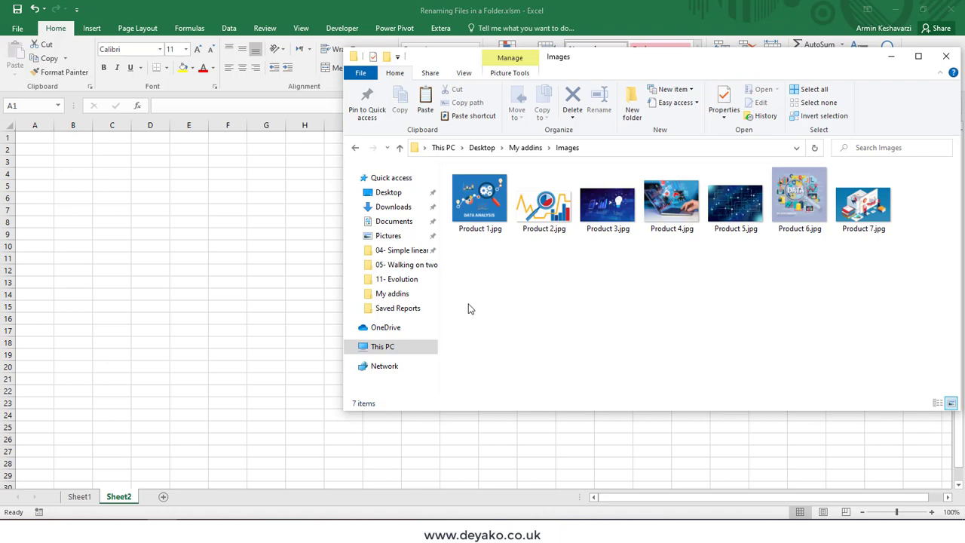
pyautogui.moveTo(469, 305); pyautogui.dragTo(910, 213)
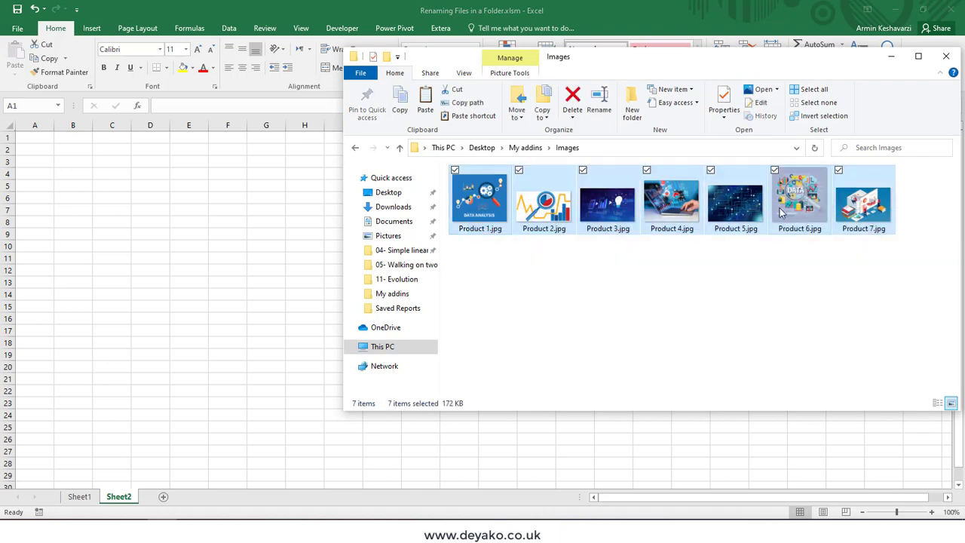
pyautogui.click(47, 140)
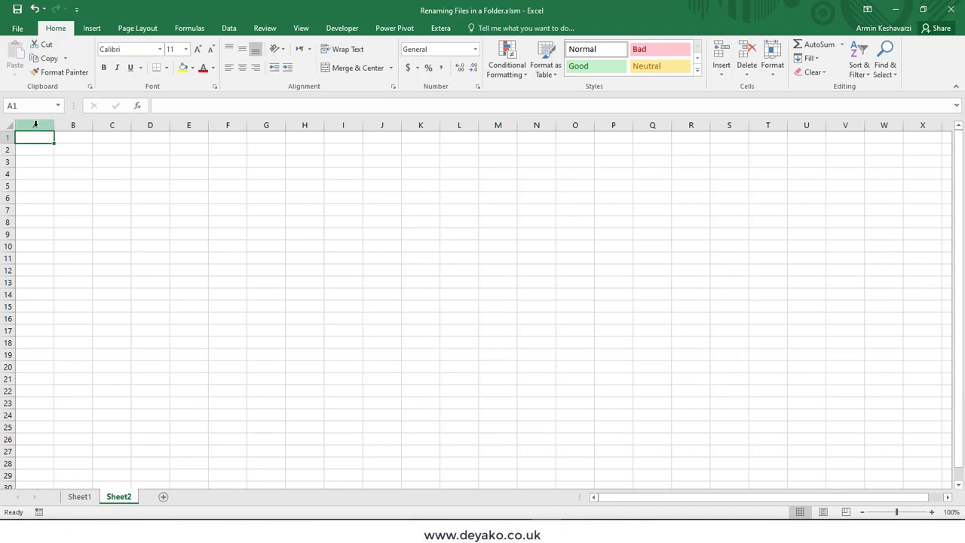
pyautogui.click(35, 125)
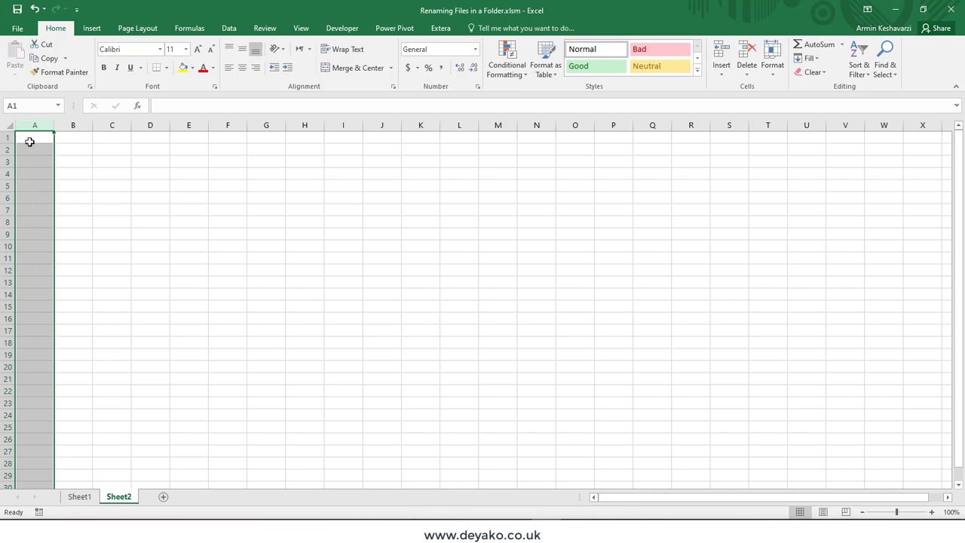
pyautogui.click(7, 137)
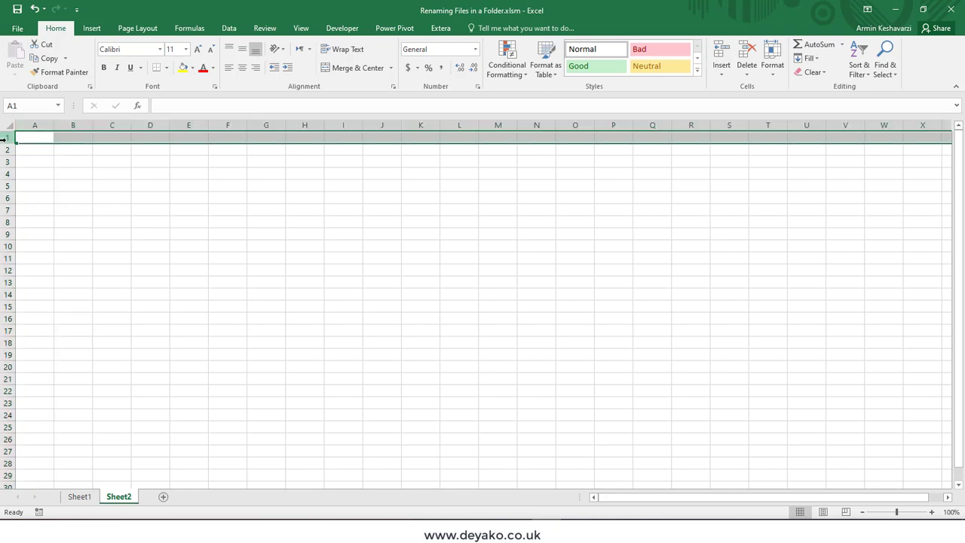
pyautogui.click(45, 154)
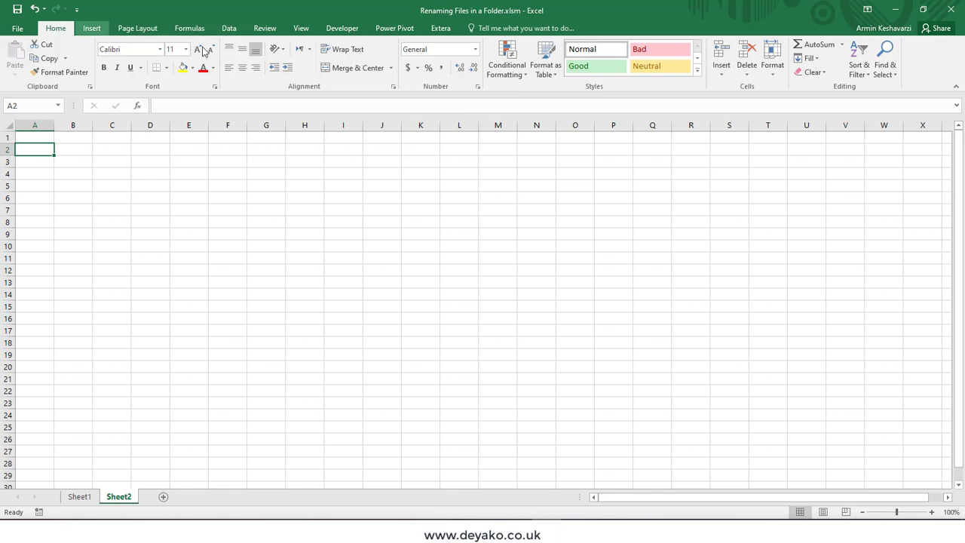
# Insert pictures from Desktop > My addins > Images, selecting all seven product image files.
pyautogui.click(92, 28)
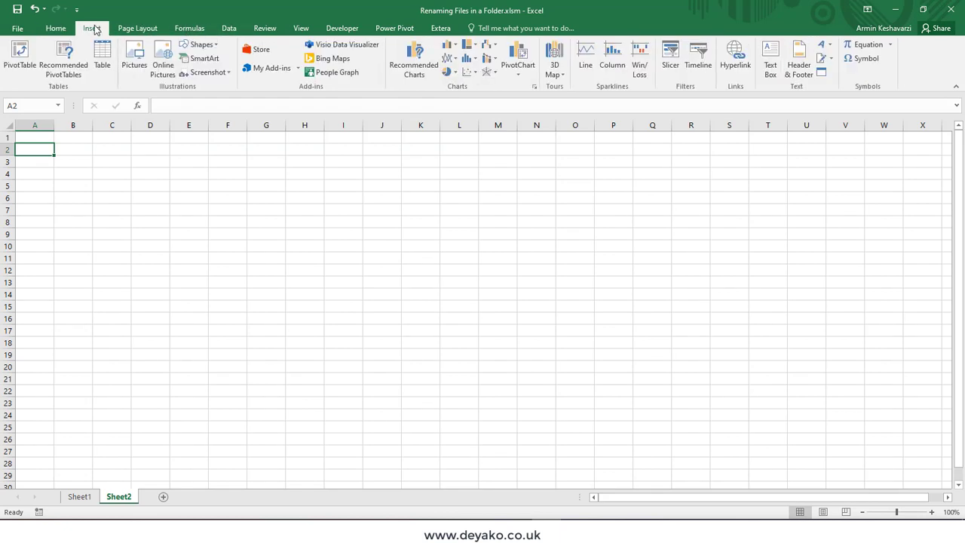
pyautogui.click(138, 52)
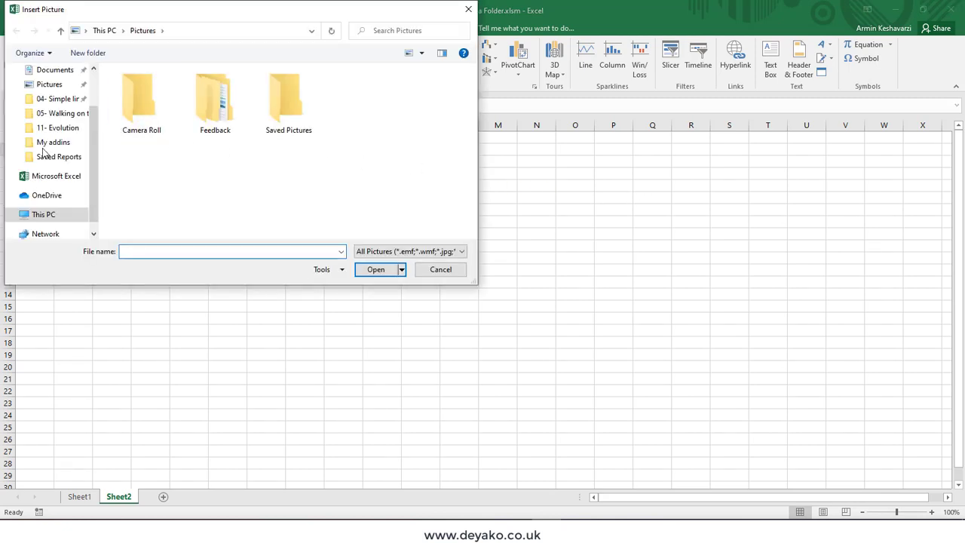
pyautogui.click(54, 144)
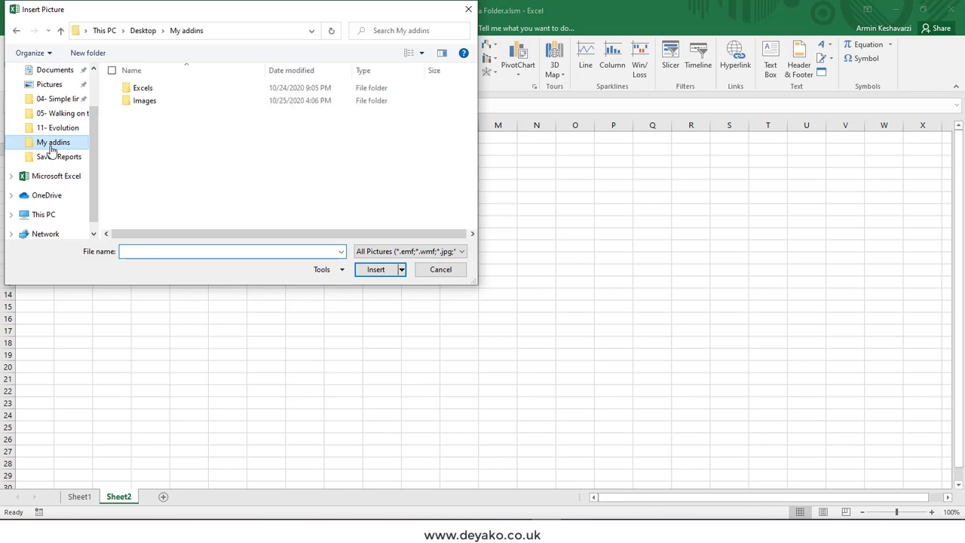
pyautogui.doubleClick(151, 101)
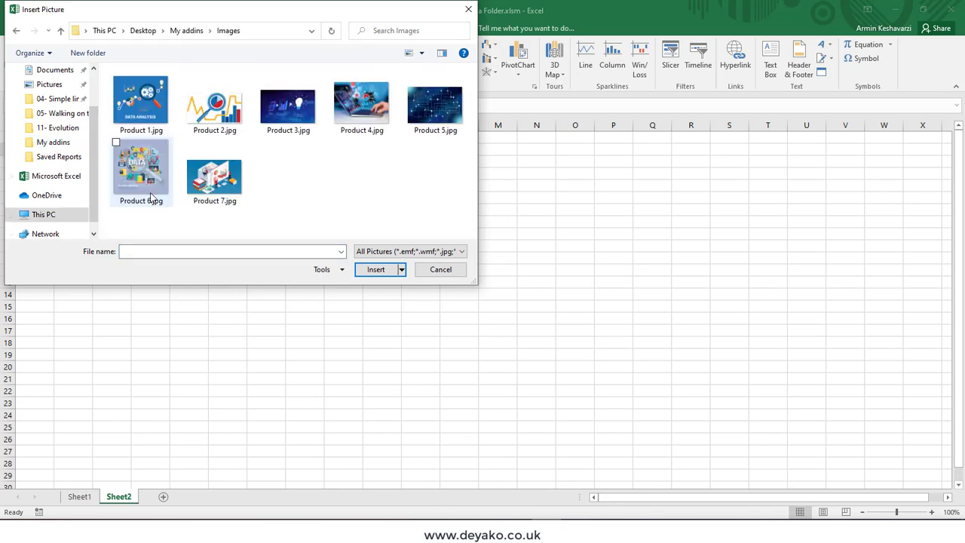
pyautogui.hotkey('ctrl', 'a')
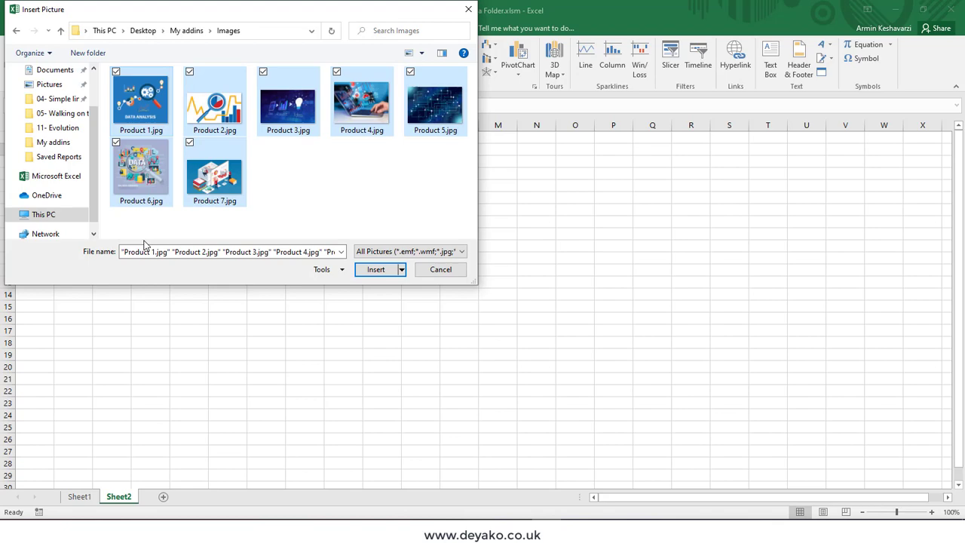
# Insert the seven selected product images, then delete the stacked pictures from Sheet2.
pyautogui.click(375, 269)
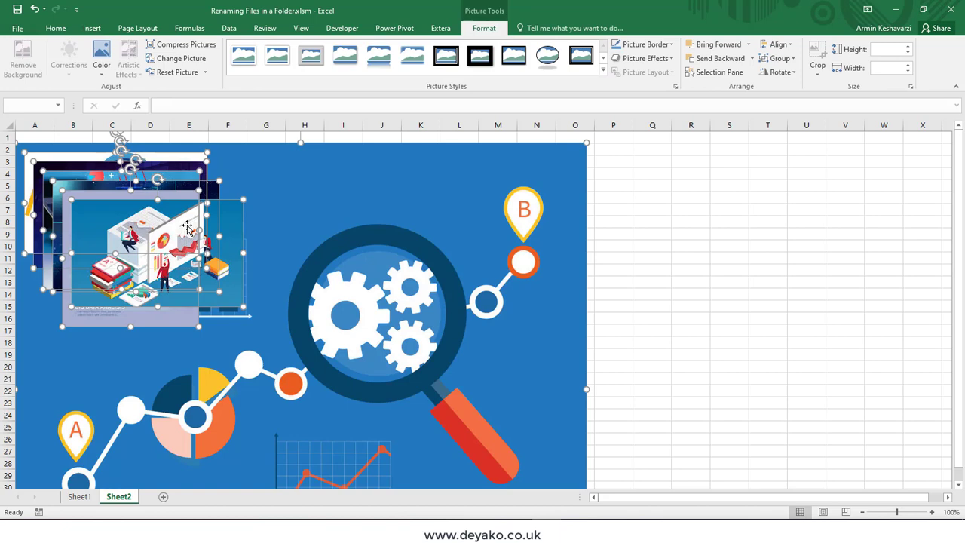
pyautogui.scroll(-3, 226, 257)
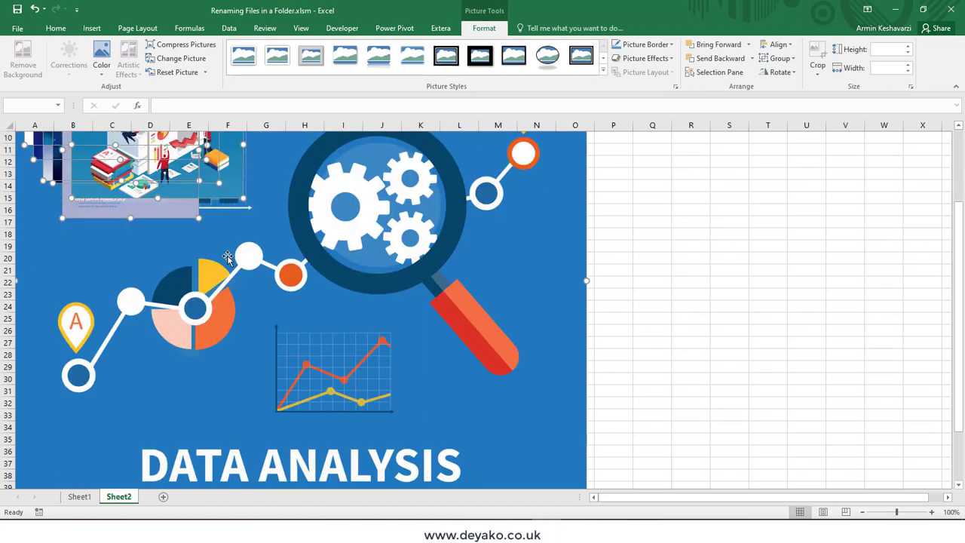
pyautogui.scroll(3, 227, 258)
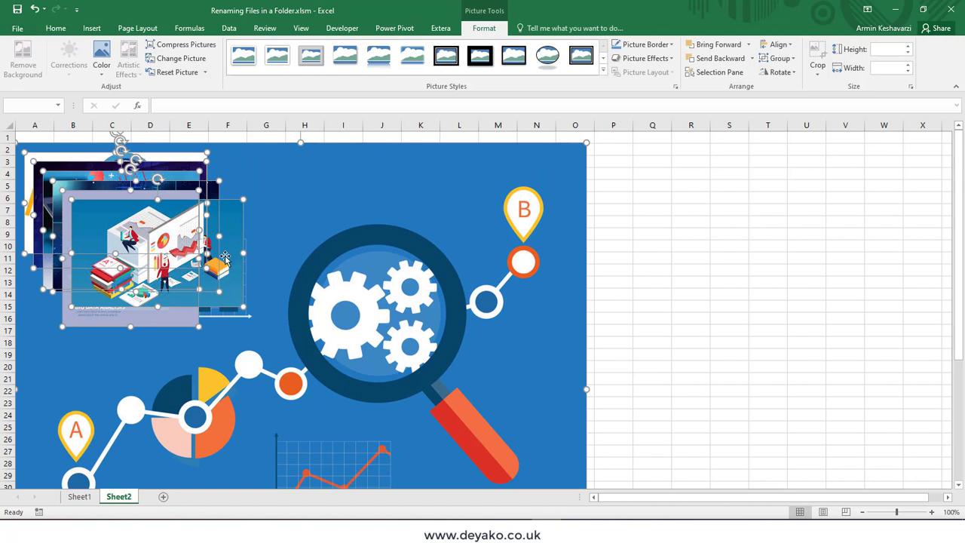
pyautogui.press('Delete')
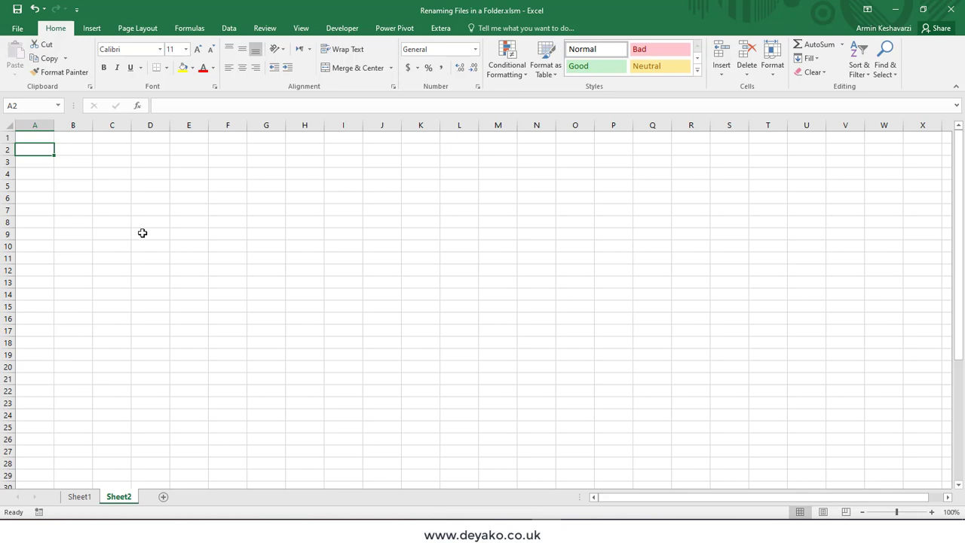
# Start the Extera add-in's Images import and browse to My addins > Images.
pyautogui.click(440, 29)
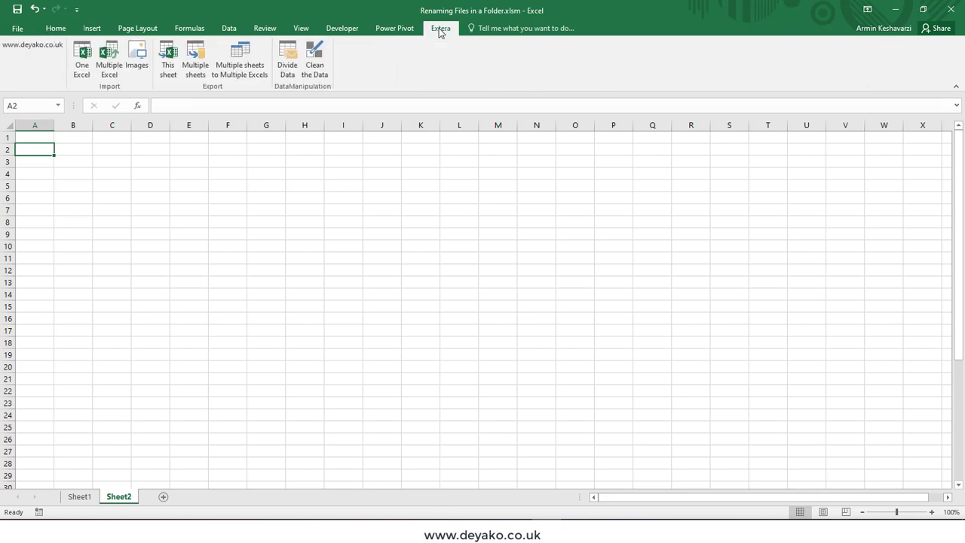
pyautogui.click(148, 72)
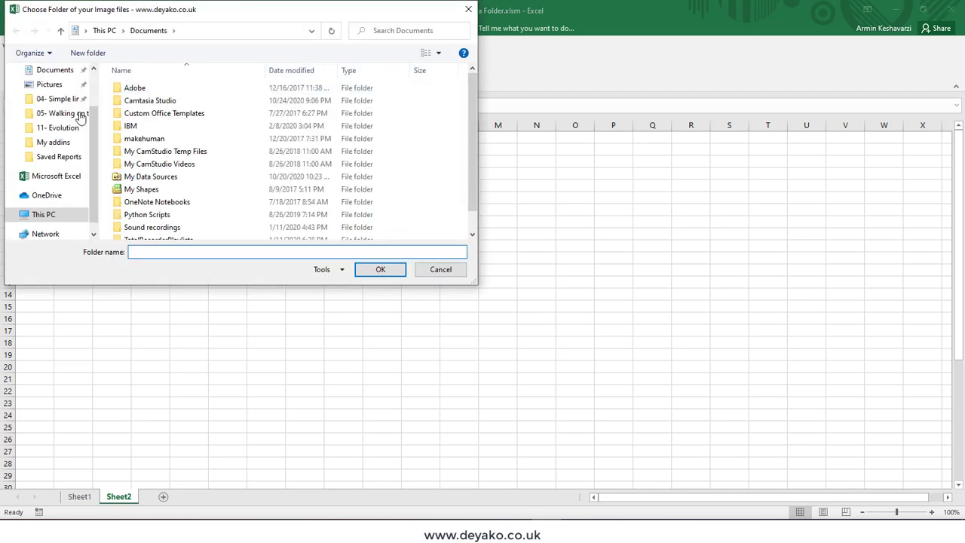
pyautogui.click(67, 142)
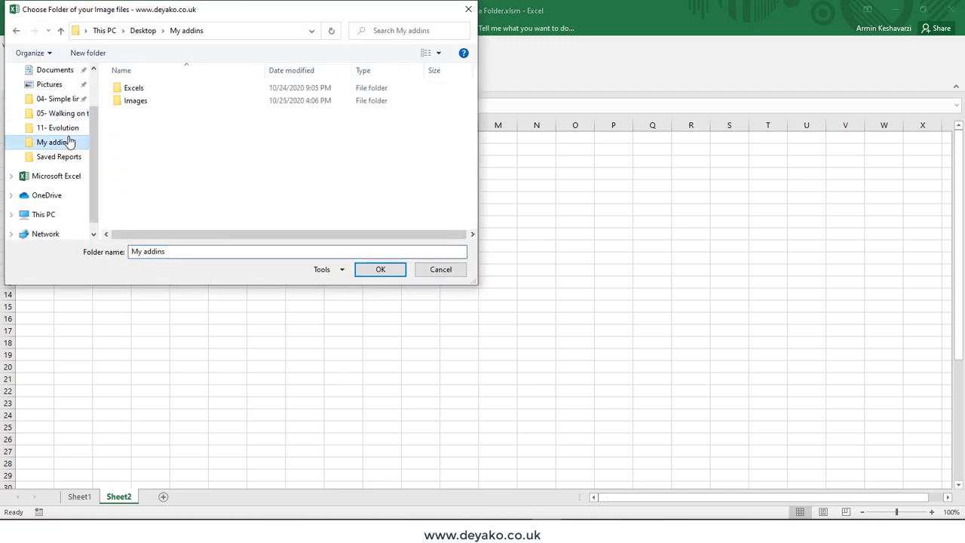
pyautogui.doubleClick(153, 102)
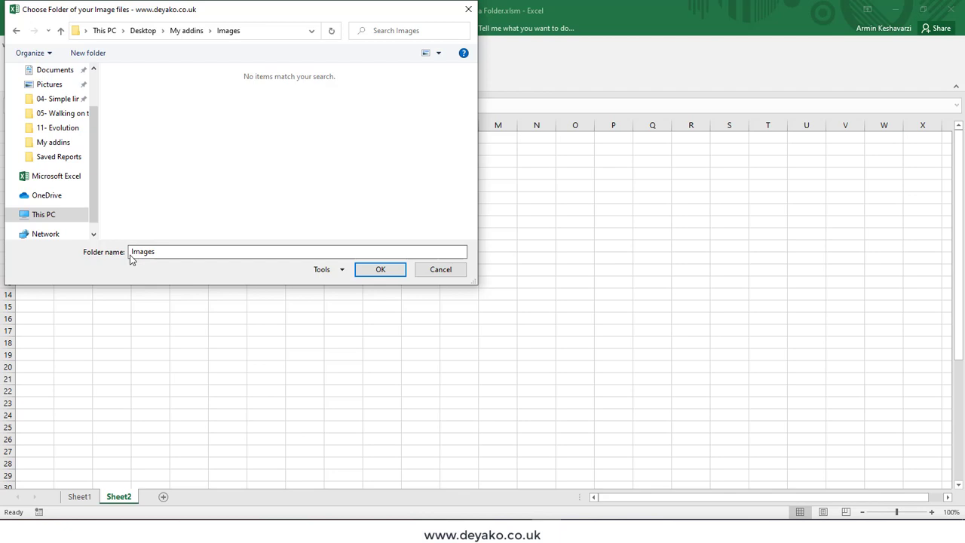
# Check the Images folder contents in File Explorer and confirm Images as the import folder.
pyautogui.click(165, 252)
pyautogui.moveTo(165, 251); pyautogui.dragTo(128, 252)
pyautogui.click(174, 251)
pyautogui.click(188, 514)
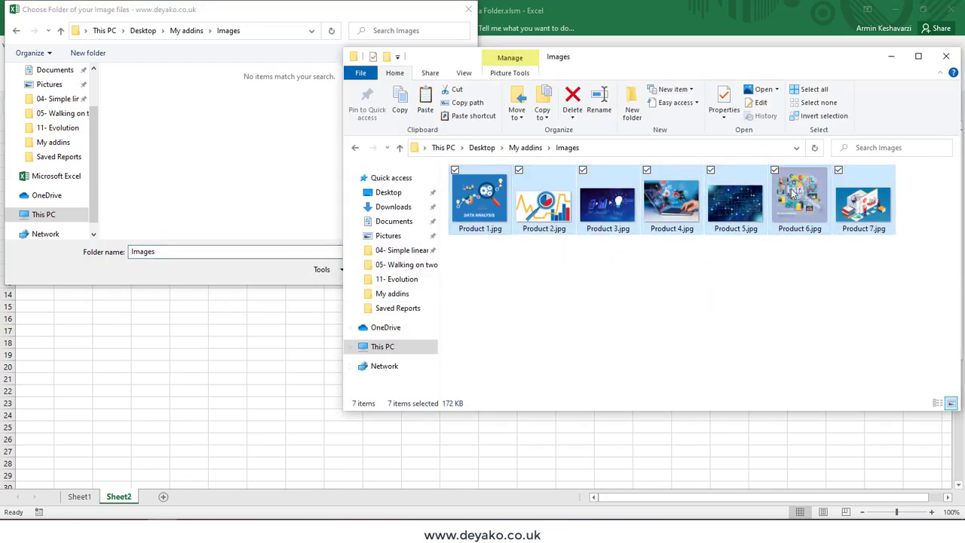
pyautogui.click(339, 26)
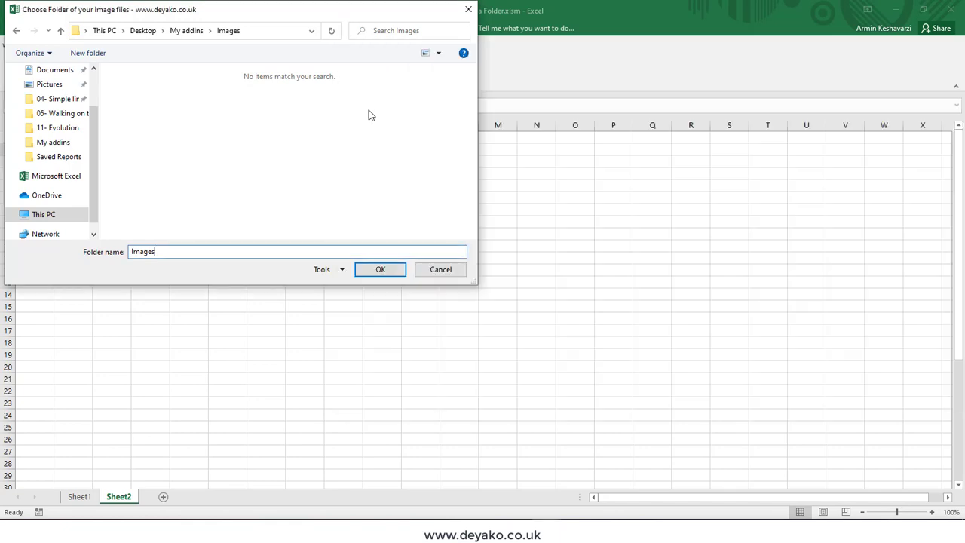
pyautogui.click(381, 270)
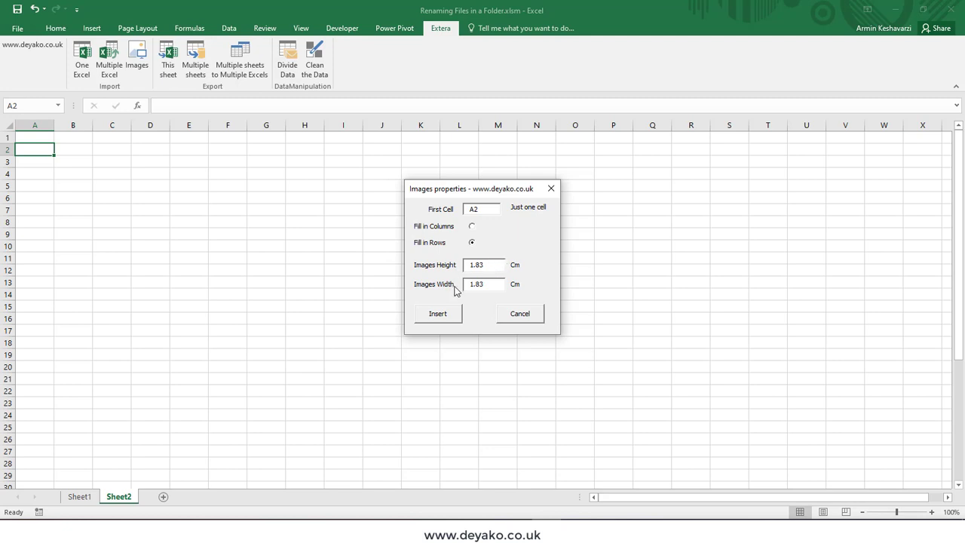
# Change image height and width from 1.83 to 3 cm, keeping First Cell A2 and Fill in Rows.
pyautogui.moveTo(501, 264); pyautogui.dragTo(453, 267)
pyautogui.write('3')
pyautogui.moveTo(490, 283); pyautogui.dragTo(457, 283)
pyautogui.write('3')
# Review the Product 1 to Product 7 JPG files in the Images folder window.
pyautogui.click(159, 471)
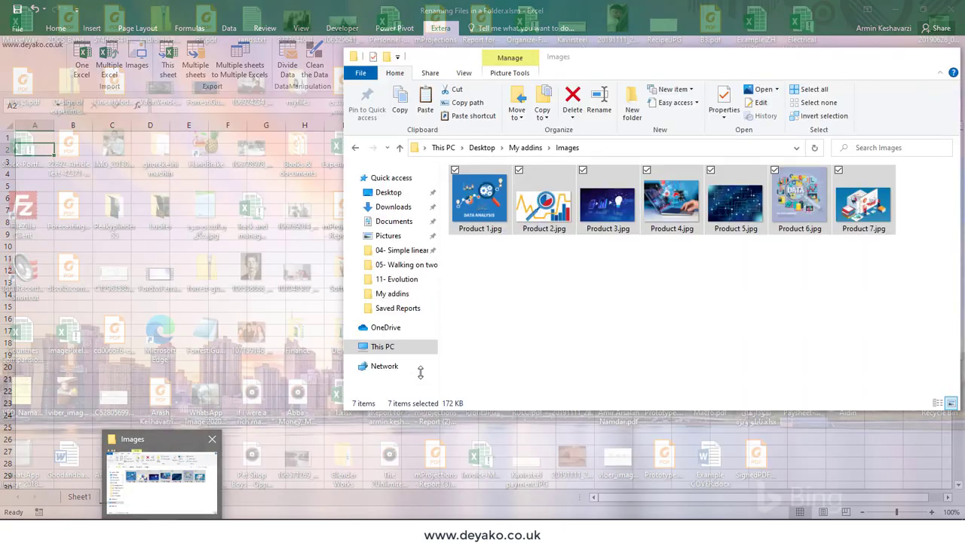
pyautogui.click(502, 220)
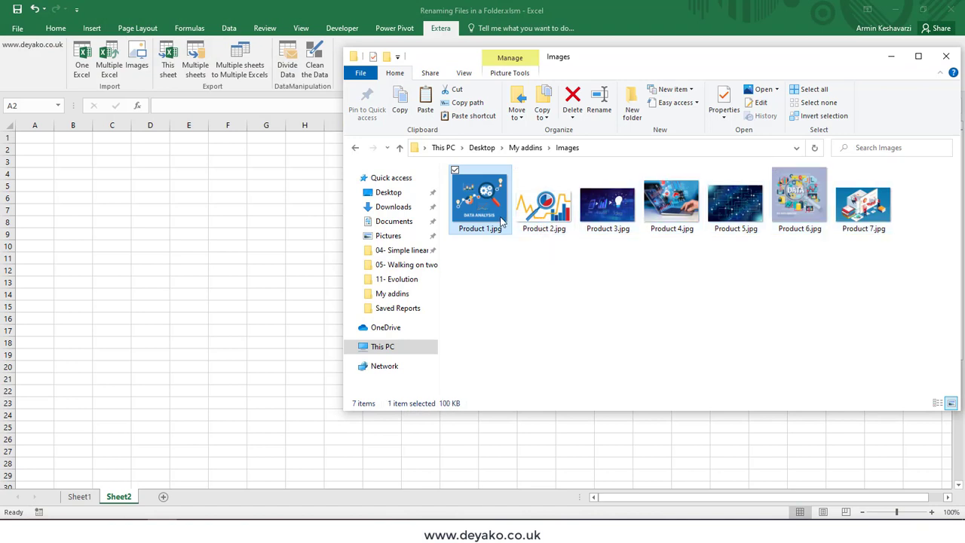
pyautogui.click(536, 217)
pyautogui.click(611, 214)
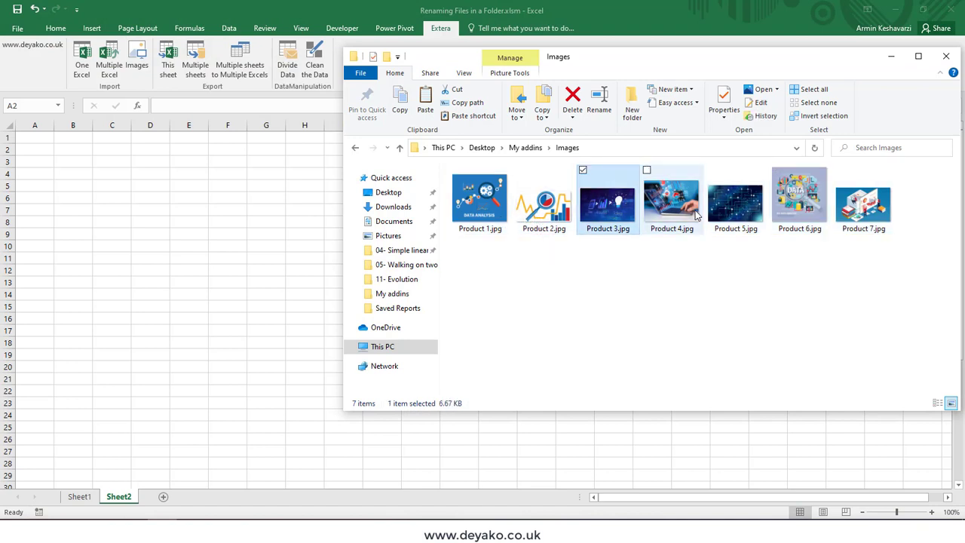
pyautogui.click(727, 215)
pyautogui.click(849, 213)
pyautogui.click(800, 209)
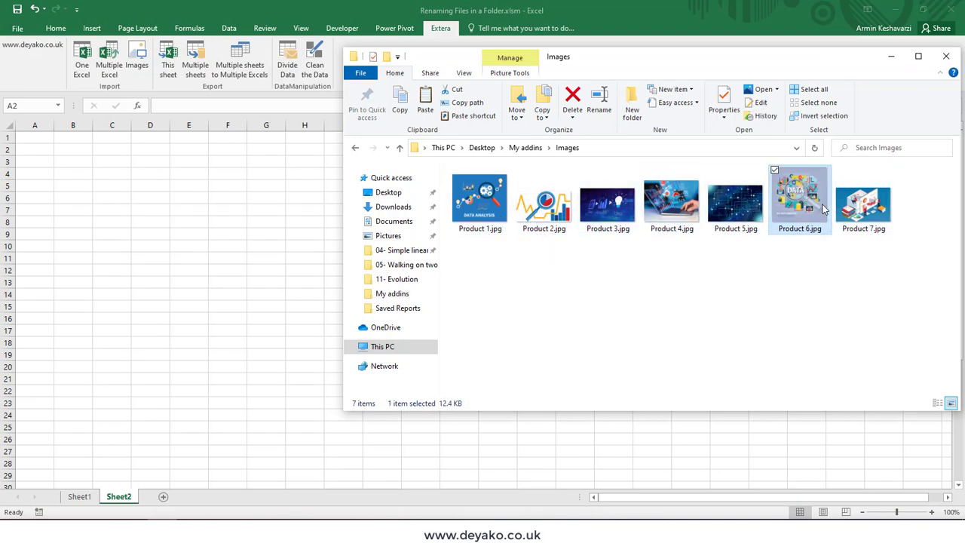
pyautogui.click(494, 211)
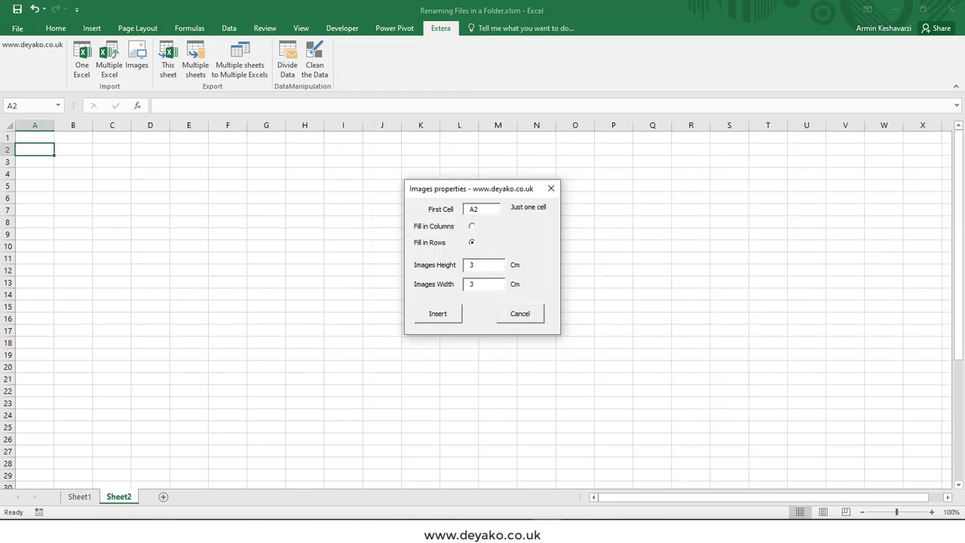
# Insert the pictures from the Images properties dialog, one per row down column A from A2.
pyautogui.press('Escape')
pyautogui.hotkey('alt', 'Tab')
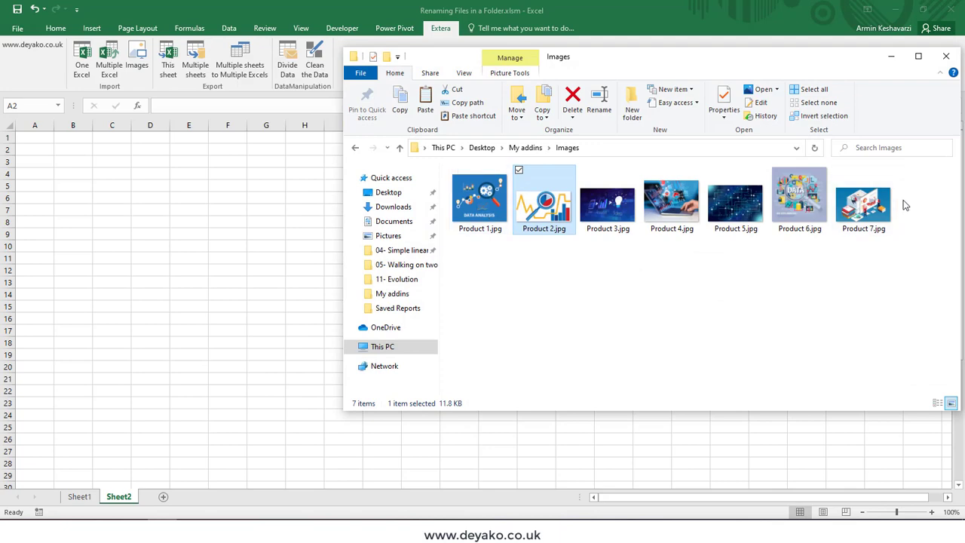
pyautogui.click(892, 57)
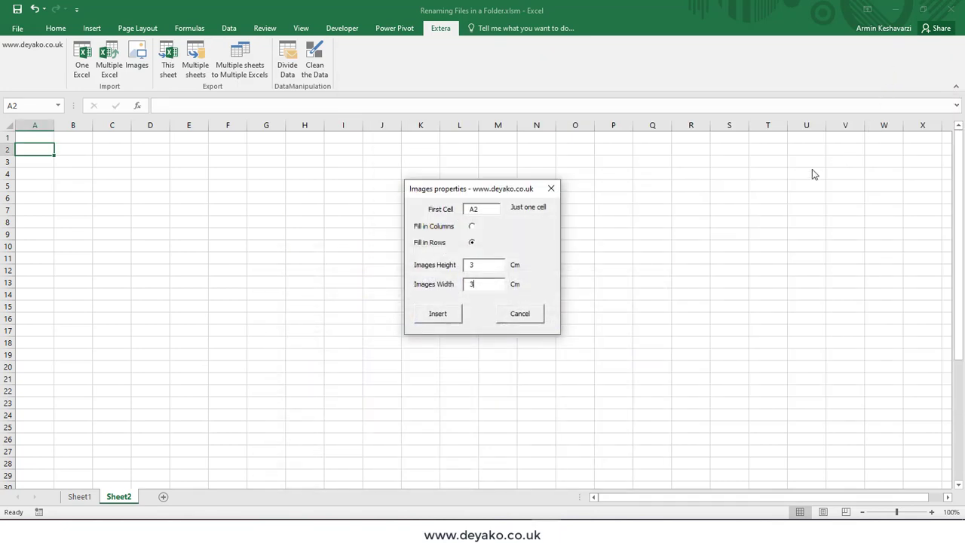
pyautogui.click(440, 313)
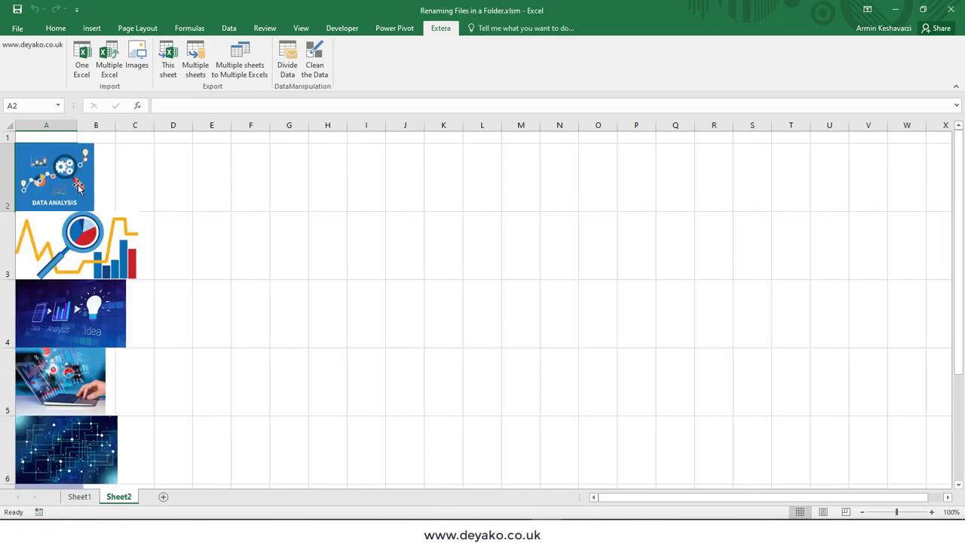
# Select the picture in A2, then use Ctrl+A to select all seven pictures.
pyautogui.scroll(-3, 94, 276)
pyautogui.scroll(2, 83, 279)
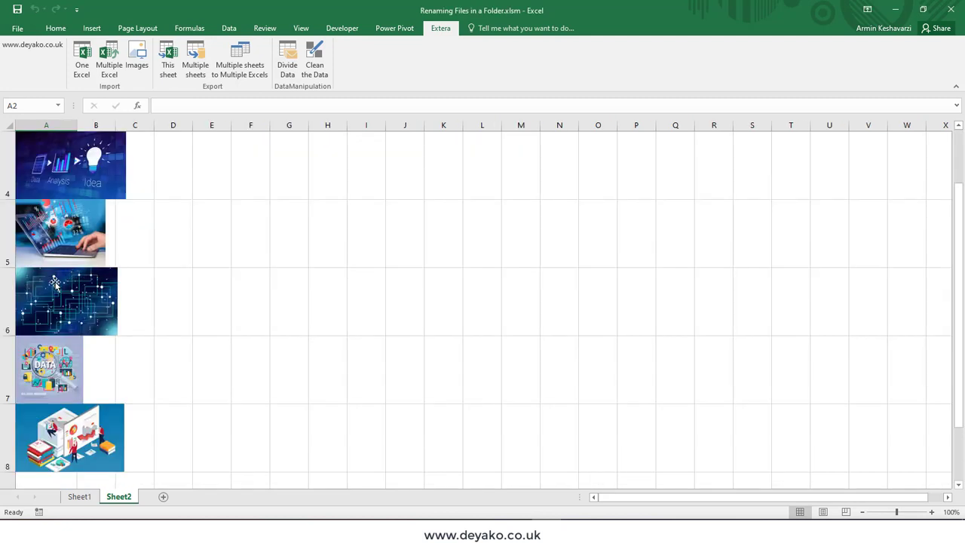
pyautogui.scroll(1, 54, 282)
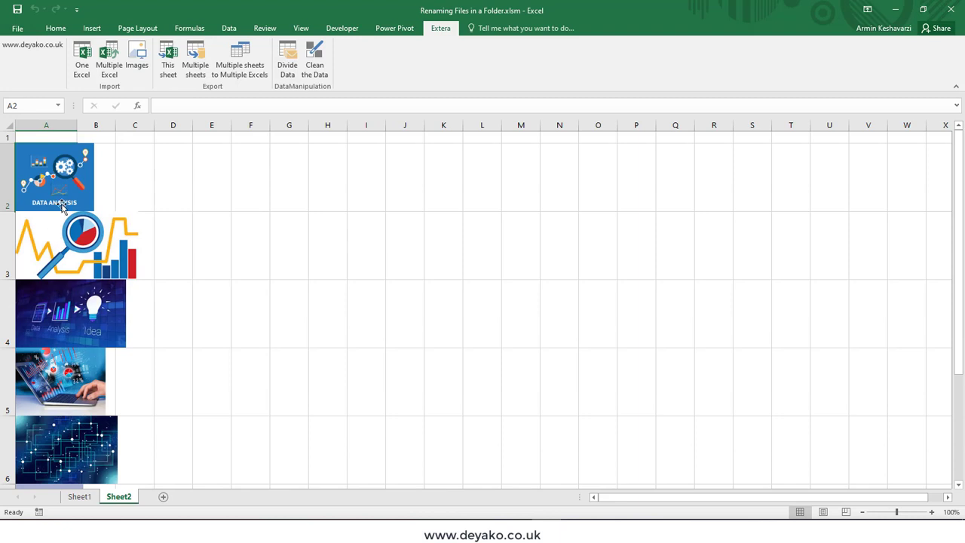
pyautogui.scroll(-2, 62, 226)
pyautogui.scroll(1, 63, 331)
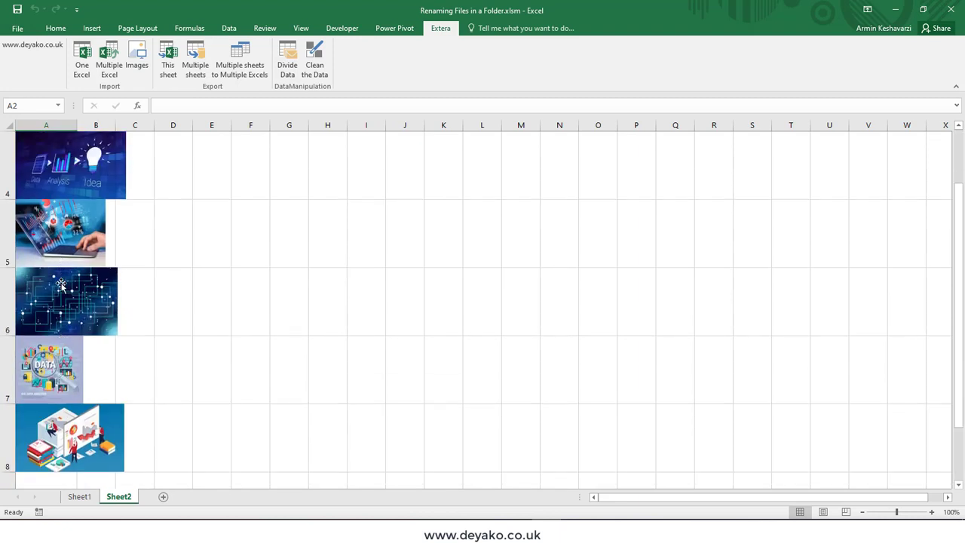
pyautogui.scroll(1, 61, 285)
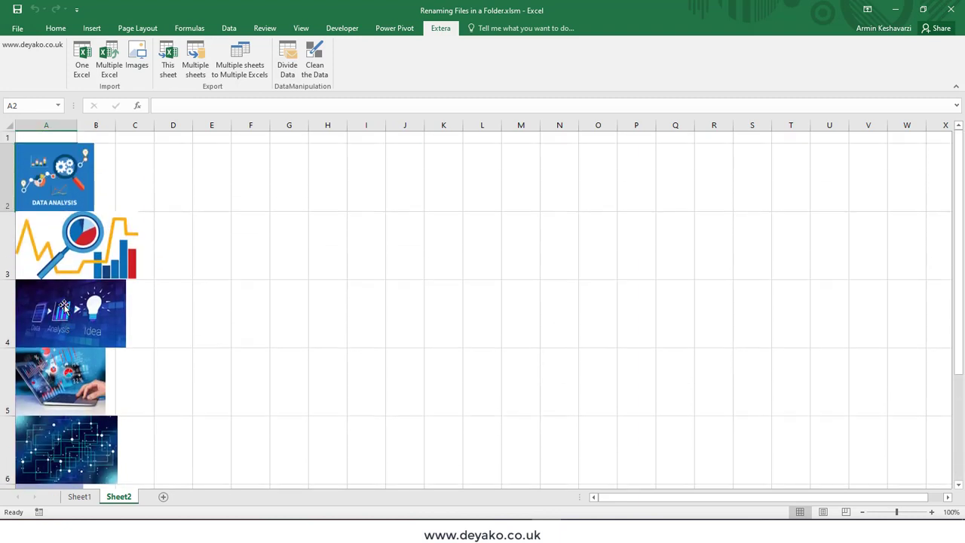
pyautogui.click(141, 244)
pyautogui.click(161, 173)
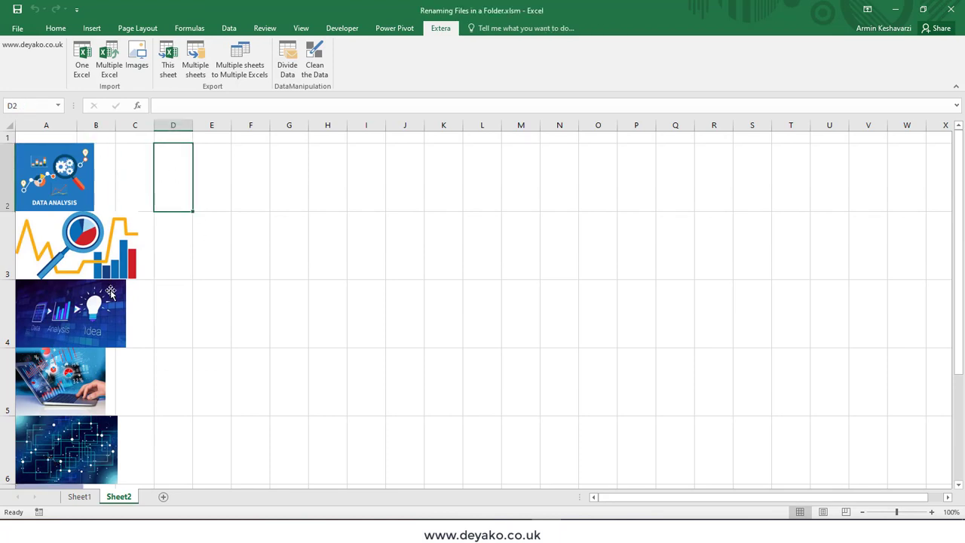
pyautogui.click(78, 190)
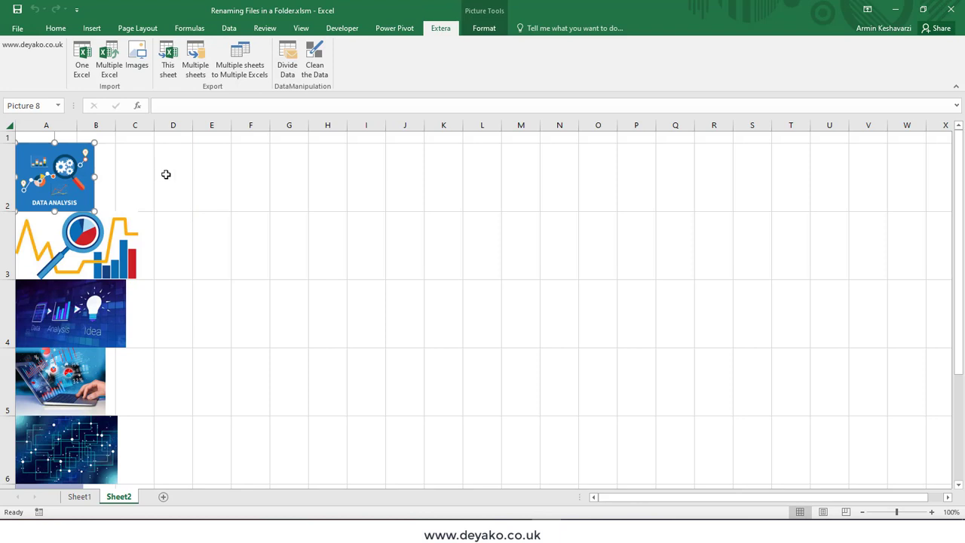
pyautogui.hotkey('ctrl', 'a')
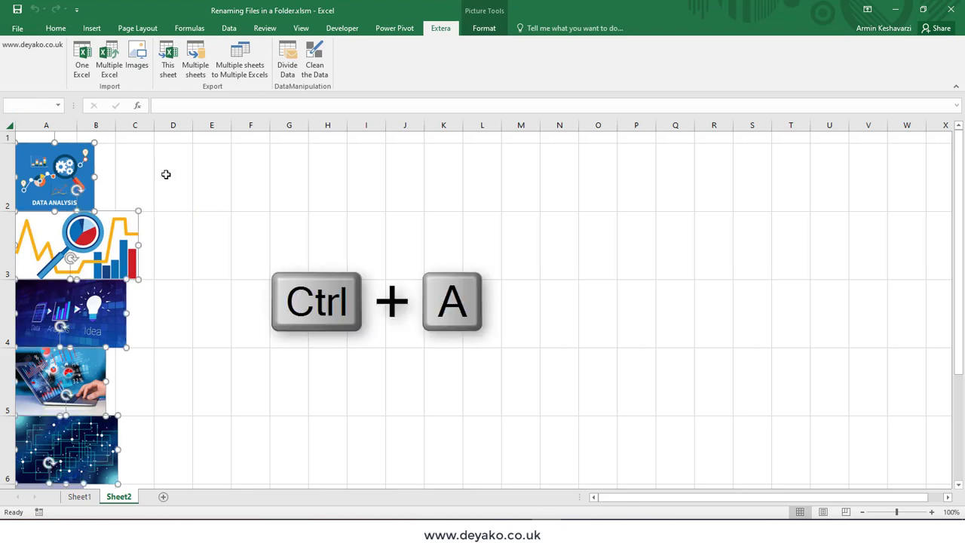
# Set the selected pictures to Move and size with cells under Format Picture properties, then close the pane.
pyautogui.scroll(-3, 166, 174)
pyautogui.scroll(3, 166, 181)
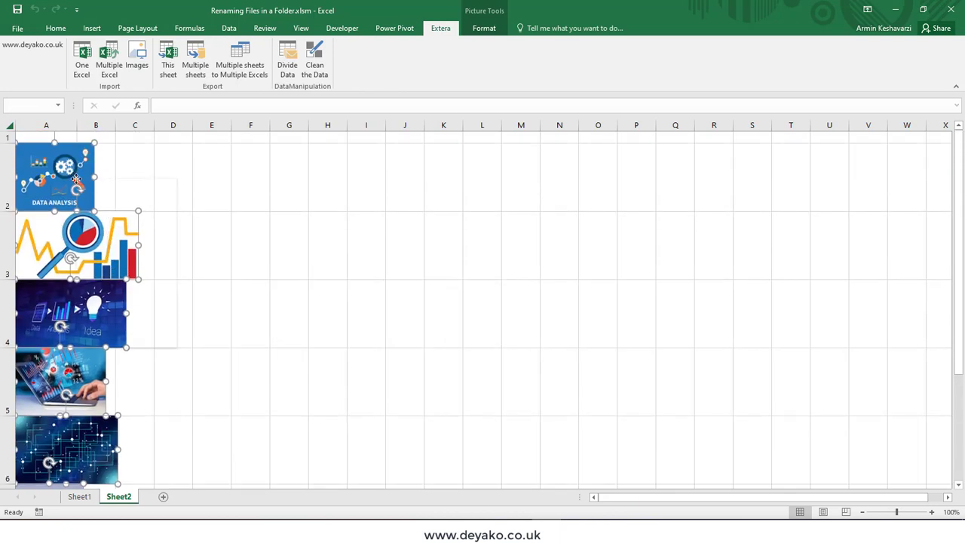
pyautogui.rightClick(75, 179)
pyautogui.click(110, 342)
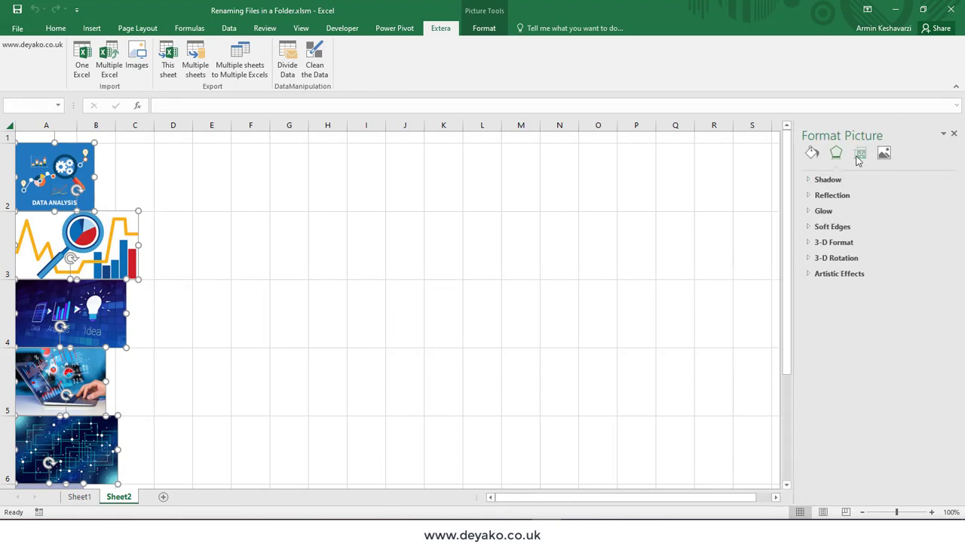
pyautogui.click(859, 153)
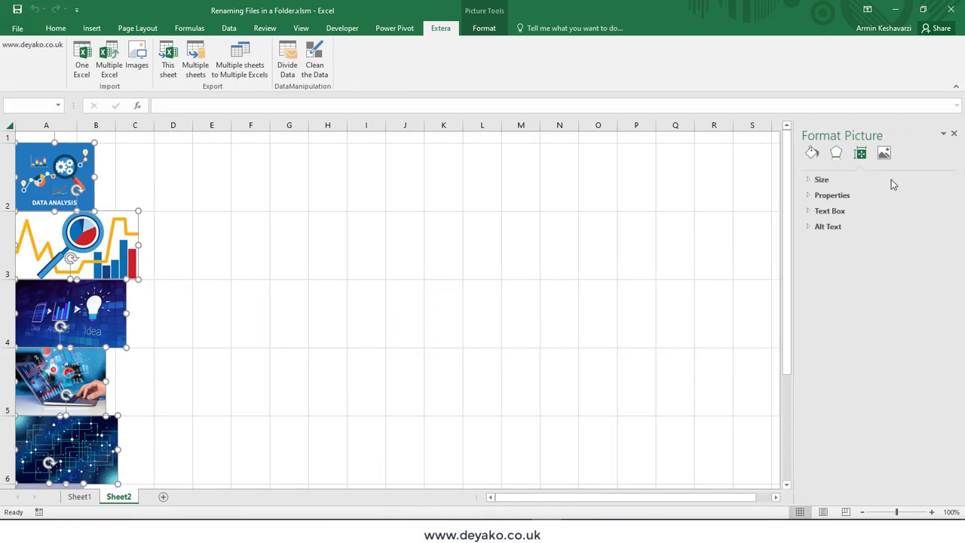
pyautogui.click(849, 196)
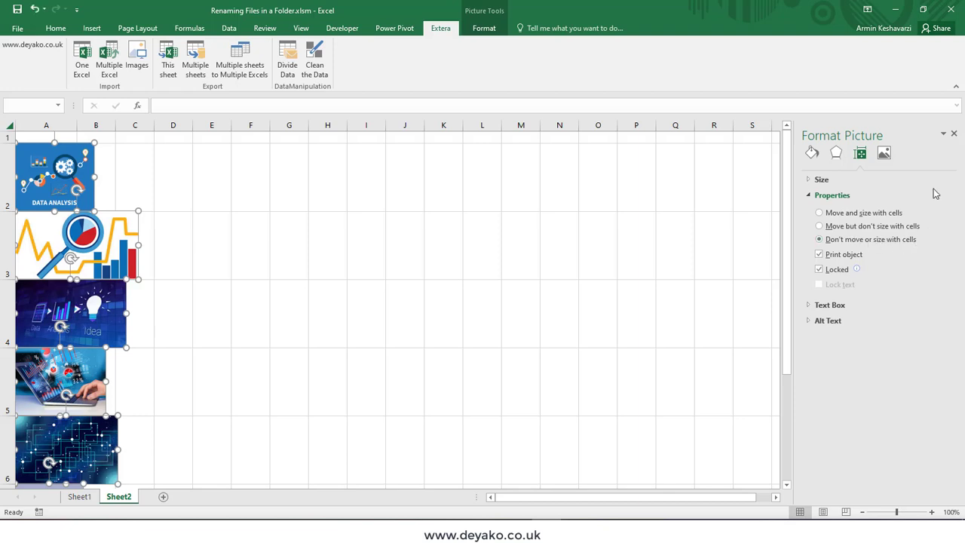
pyautogui.click(953, 135)
pyautogui.click(100, 195)
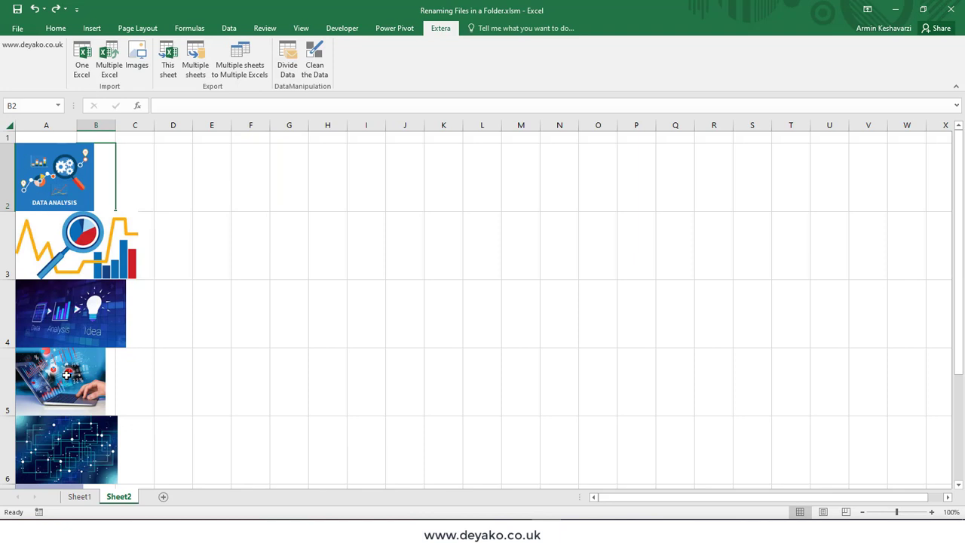
# Widen column A to about 31.43 so the pictures fit.
pyautogui.scroll(-4, 60, 369)
pyautogui.scroll(4, 64, 374)
pyautogui.click(45, 136)
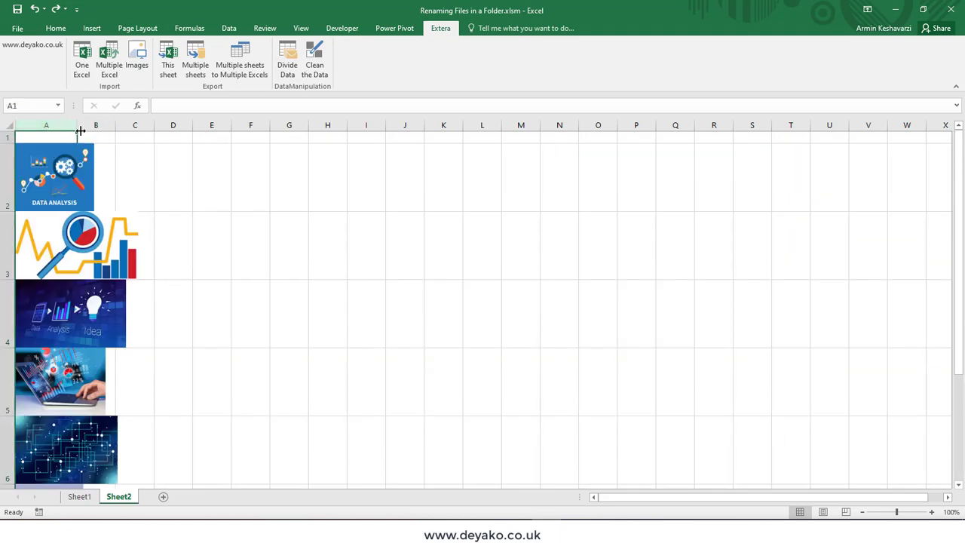
pyautogui.moveTo(80, 131); pyautogui.dragTo(152, 128)
# Enter the header 'Images' in A1 and select cell B2.
pyautogui.scroll(-5, 224, 246)
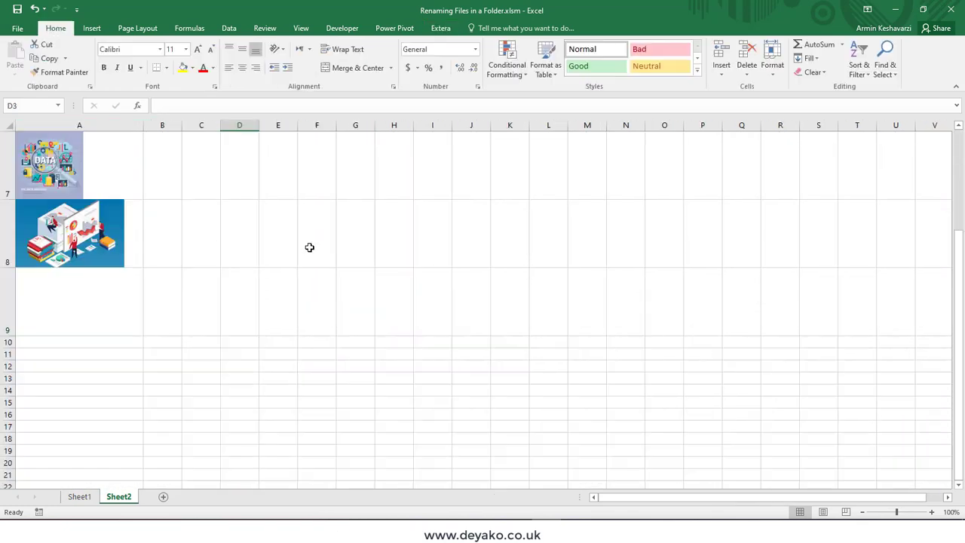
pyautogui.scroll(2, 309, 247)
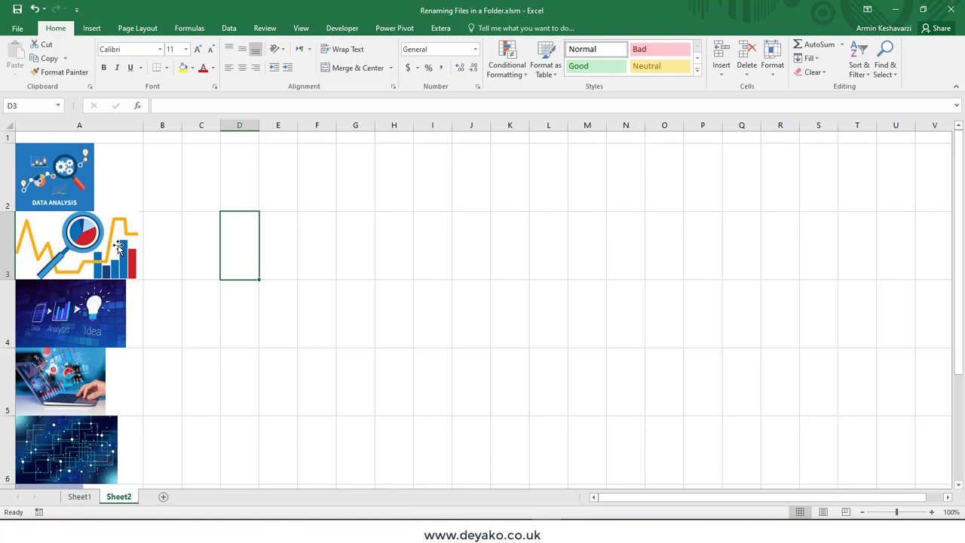
pyautogui.scroll(-3, 147, 282)
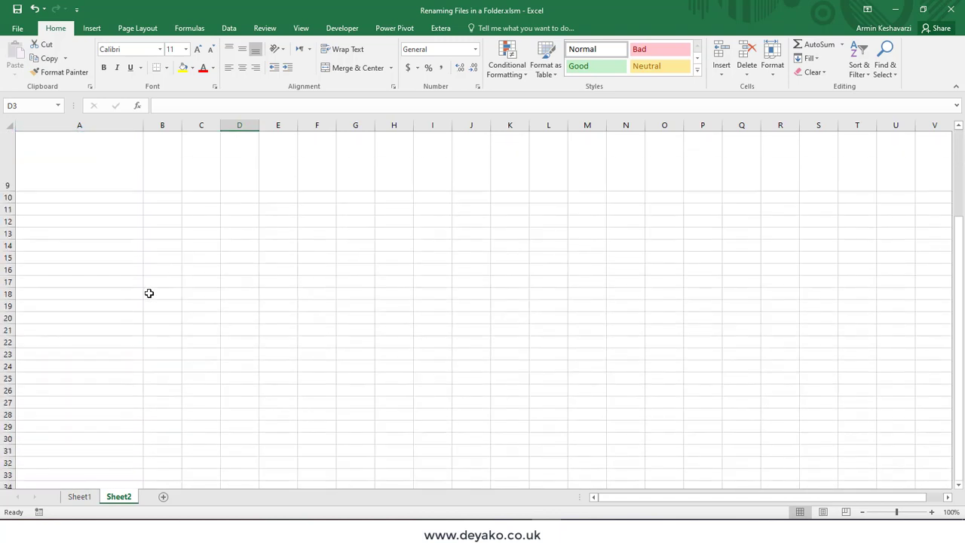
pyautogui.scroll(3, 148, 292)
pyautogui.click(113, 140)
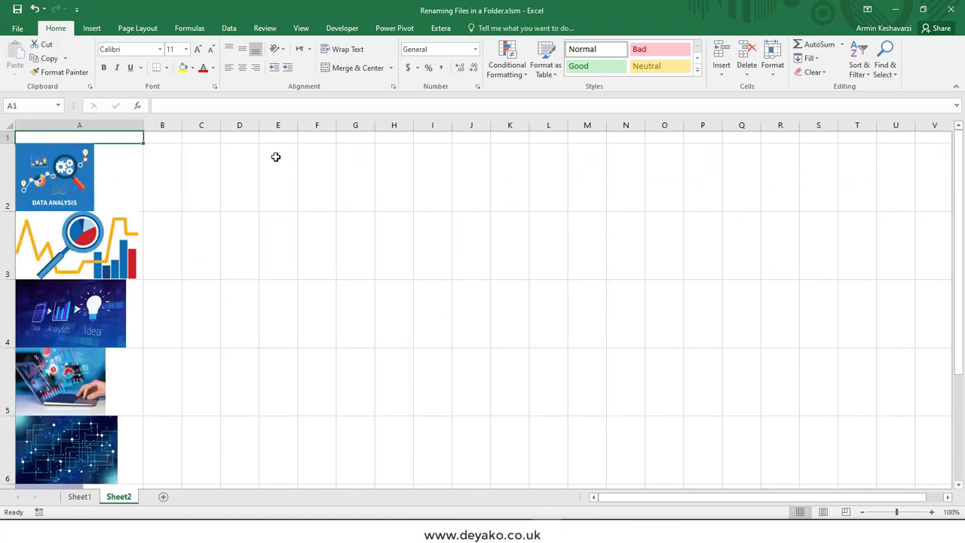
pyautogui.write('Images')
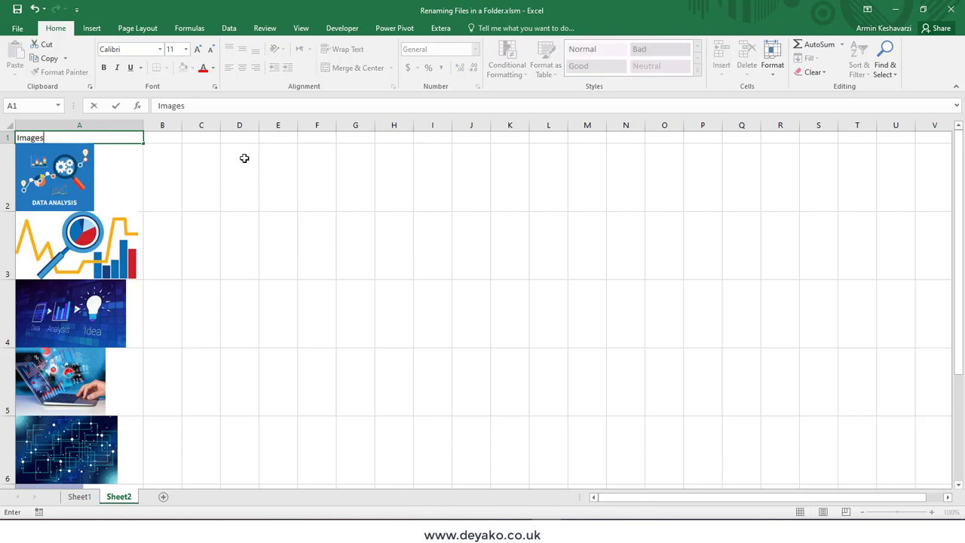
pyautogui.click(129, 218)
pyautogui.click(157, 171)
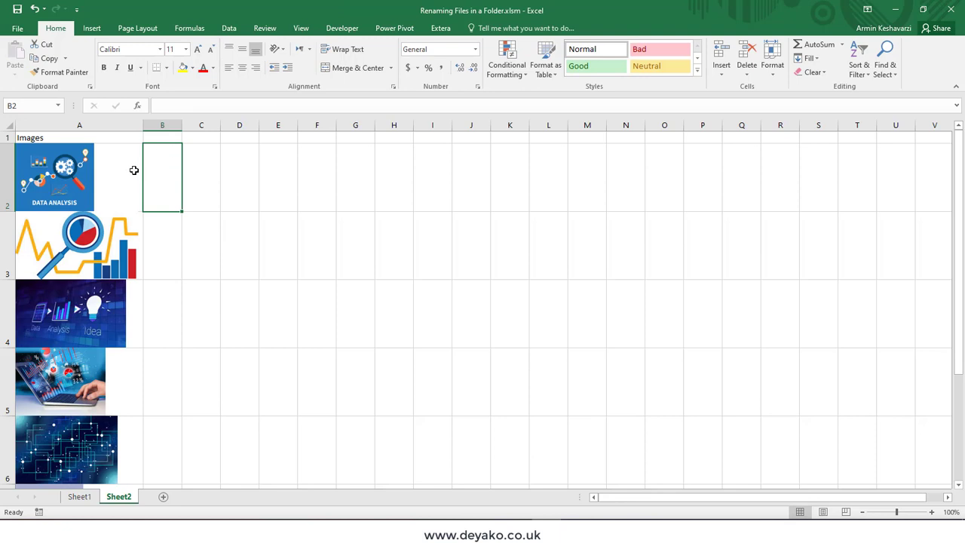
# Check the Product 1.jpg file name in the Images folder, then return to B2.
pyautogui.scroll(-2, 167, 239)
pyautogui.scroll(2, 164, 279)
pyautogui.hotkey('alt', 'Tab')
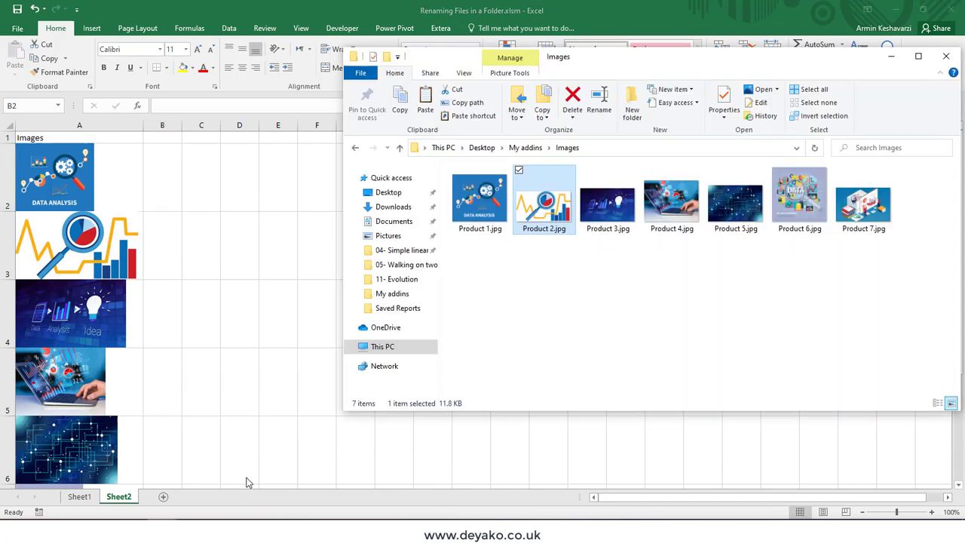
pyautogui.click(465, 226)
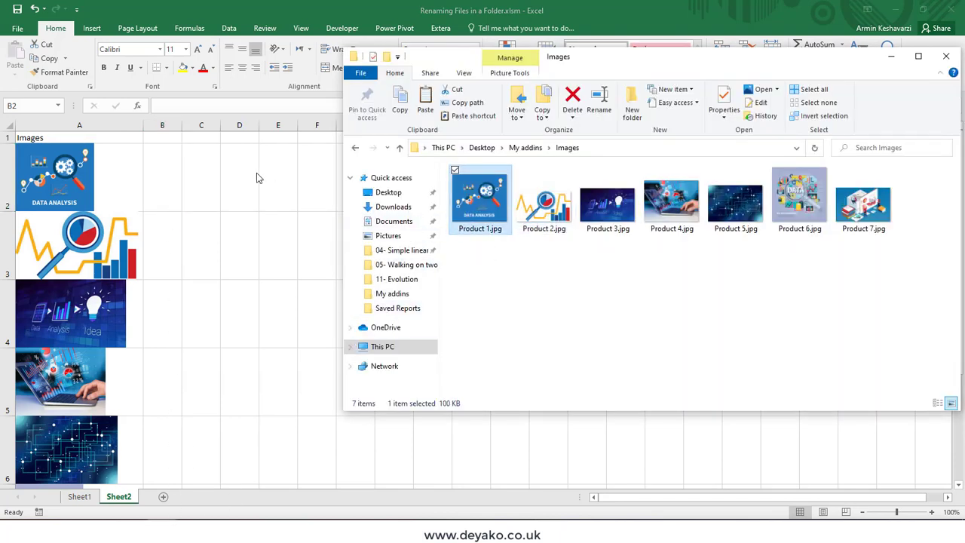
pyautogui.click(172, 173)
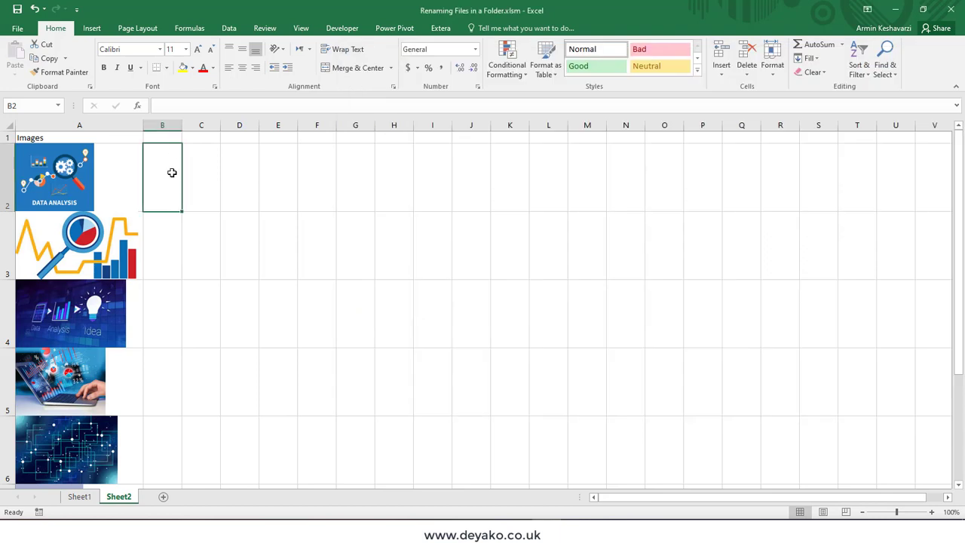
# Enter 'Product 1' in B2, scroll through the pictures, and switch to Sheet1.
pyautogui.write('Product 1')
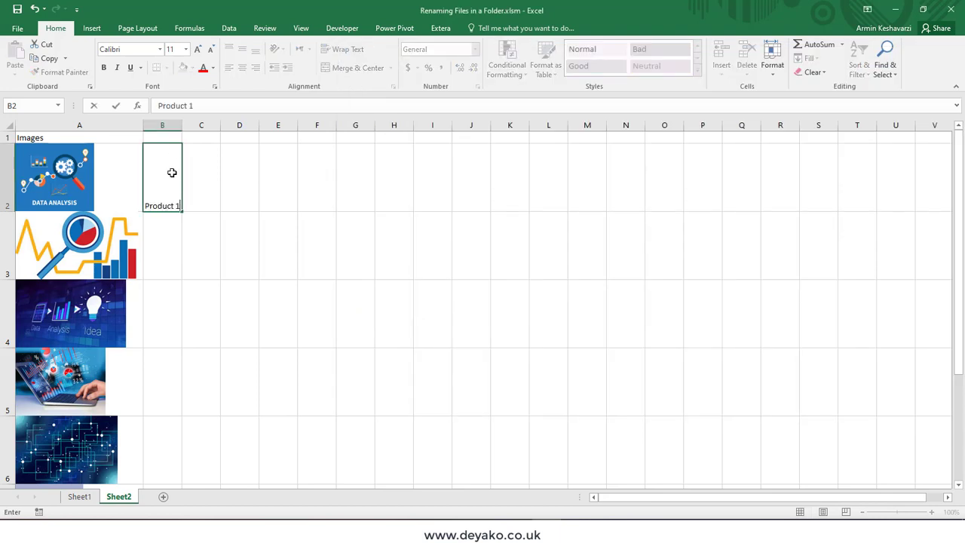
pyautogui.press('Return')
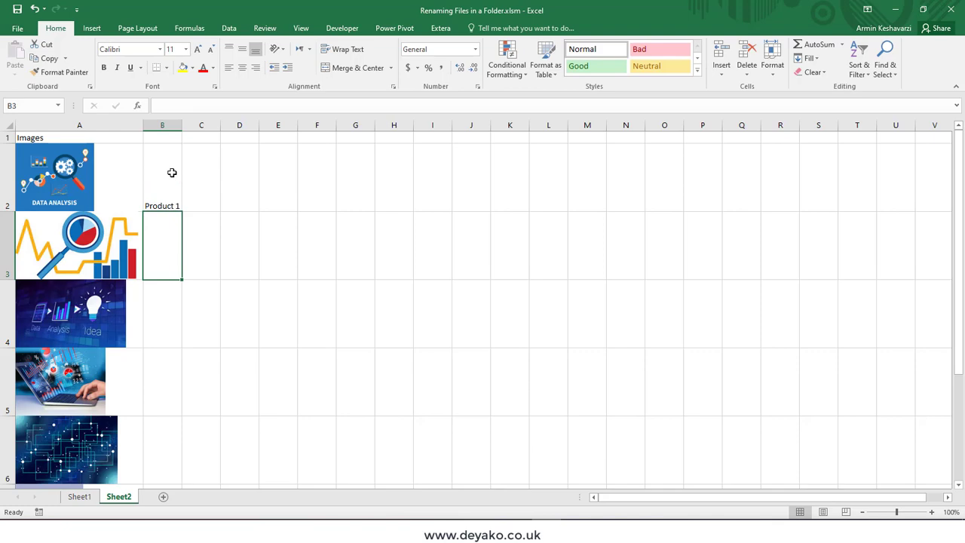
pyautogui.scroll(-1, 217, 285)
pyautogui.scroll(1, 217, 285)
pyautogui.scroll(-2, 217, 286)
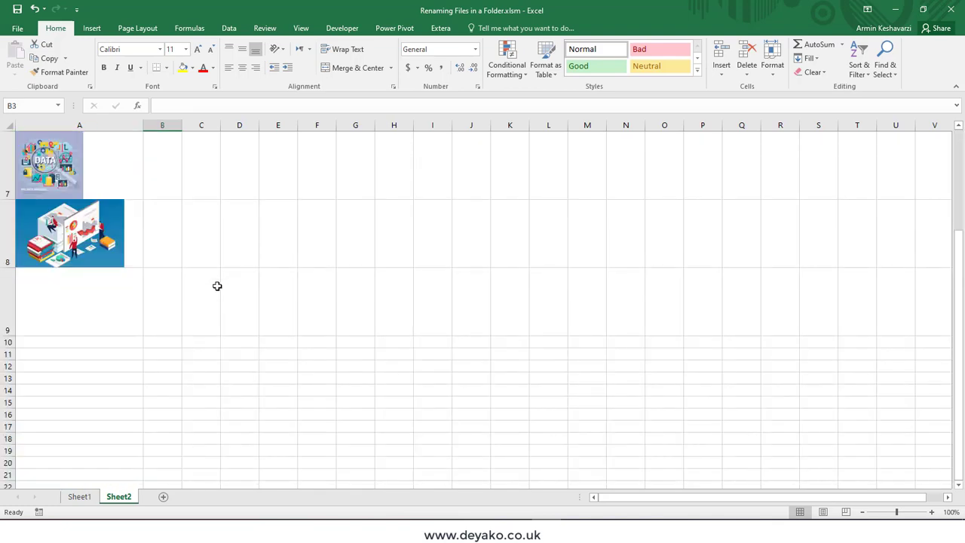
pyautogui.scroll(2, 217, 286)
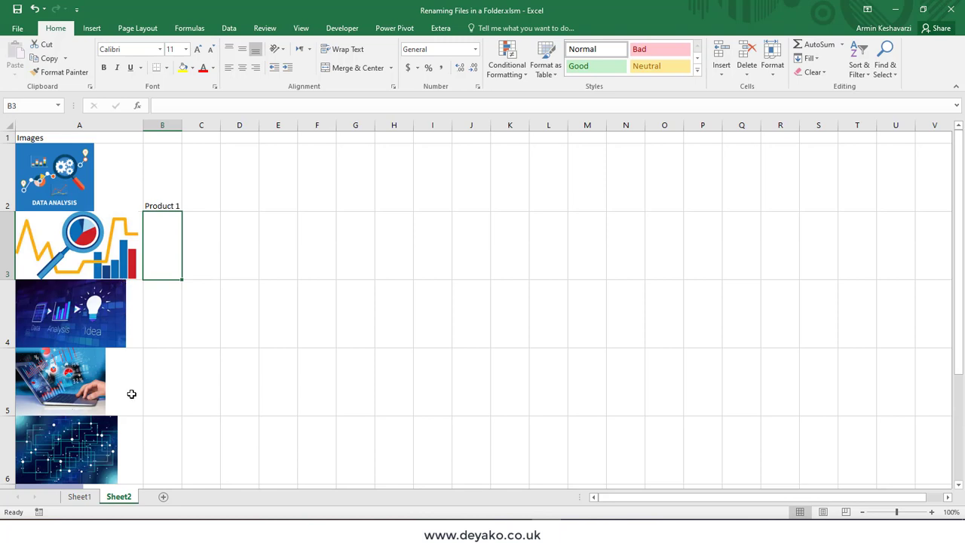
pyautogui.click(71, 499)
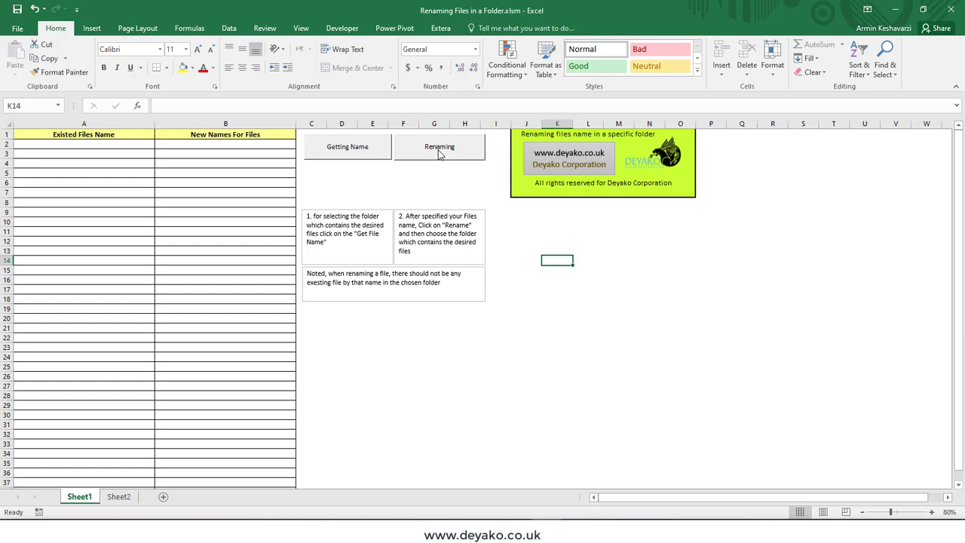
# List the seven image names from the Images folder in column A with Getting Name.
pyautogui.click(350, 157)
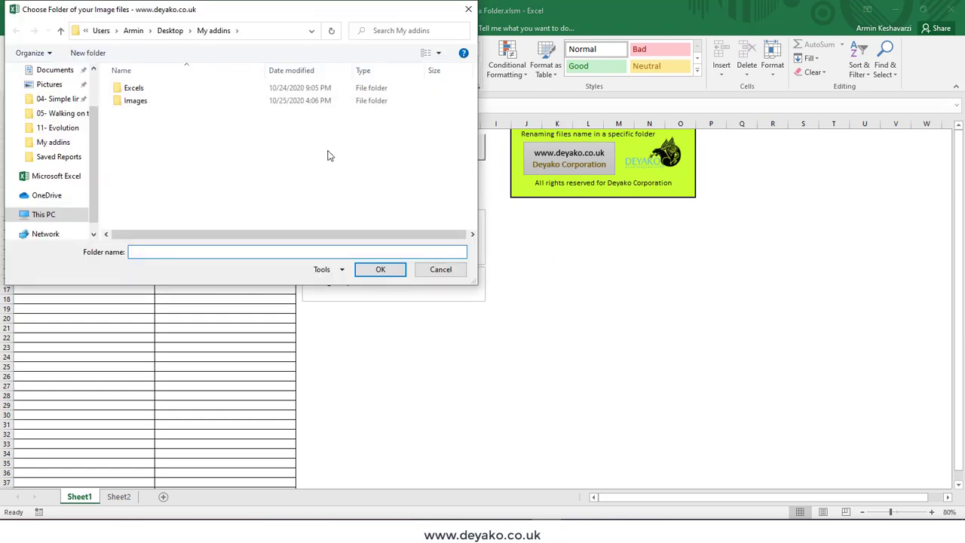
pyautogui.click(137, 101)
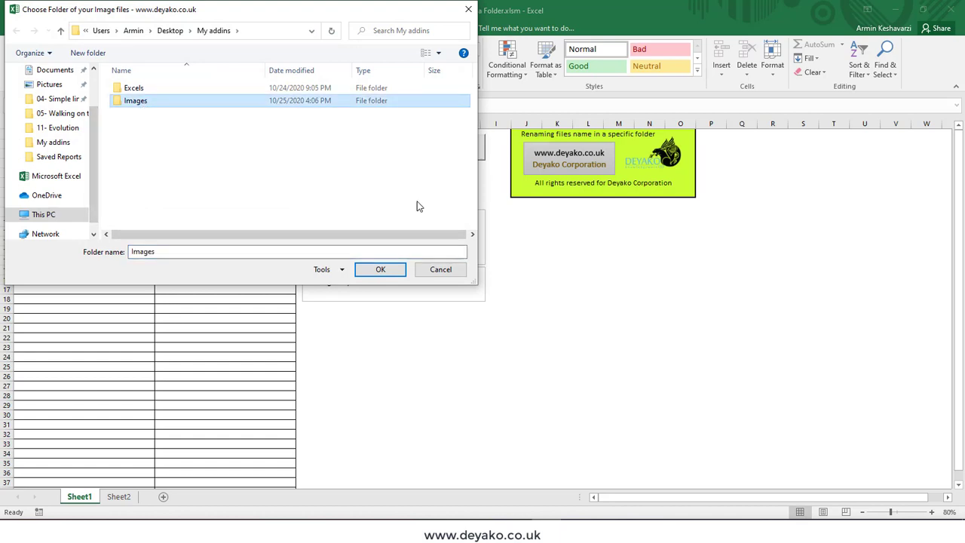
pyautogui.click(379, 269)
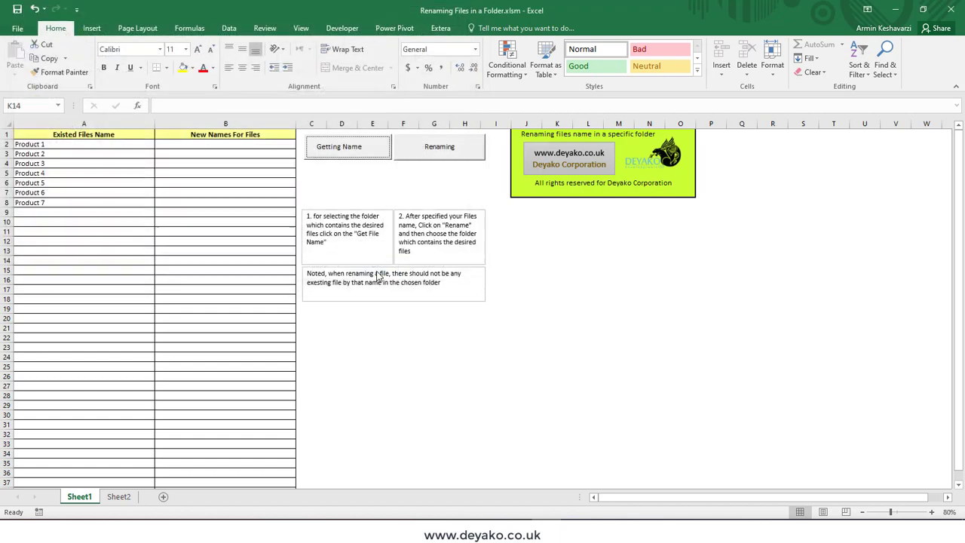
# Copy the product names in A2:A8 to Sheet2 cell B2, then return to Sheet1.
pyautogui.moveTo(37, 146); pyautogui.dragTo(37, 203)
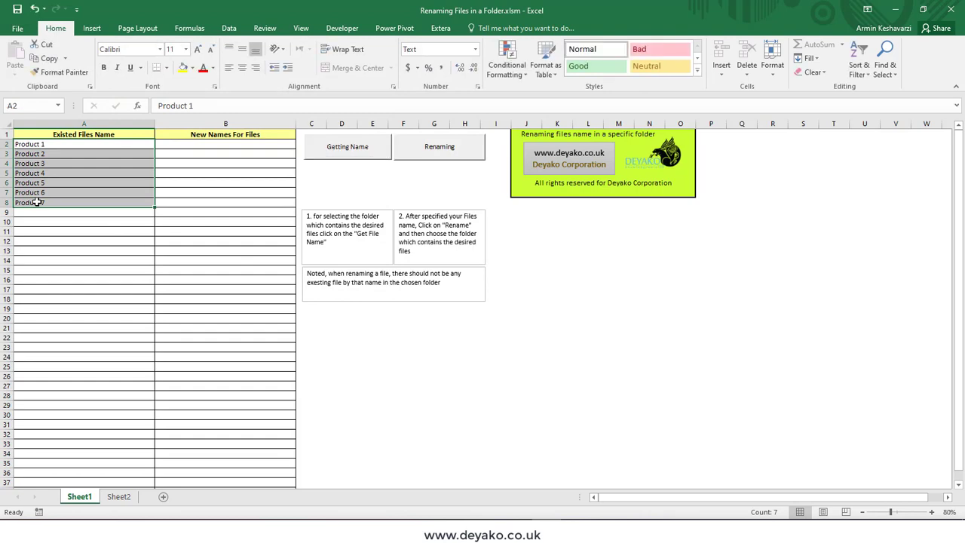
pyautogui.hotkey('ctrl', 'c')
pyautogui.click(118, 496)
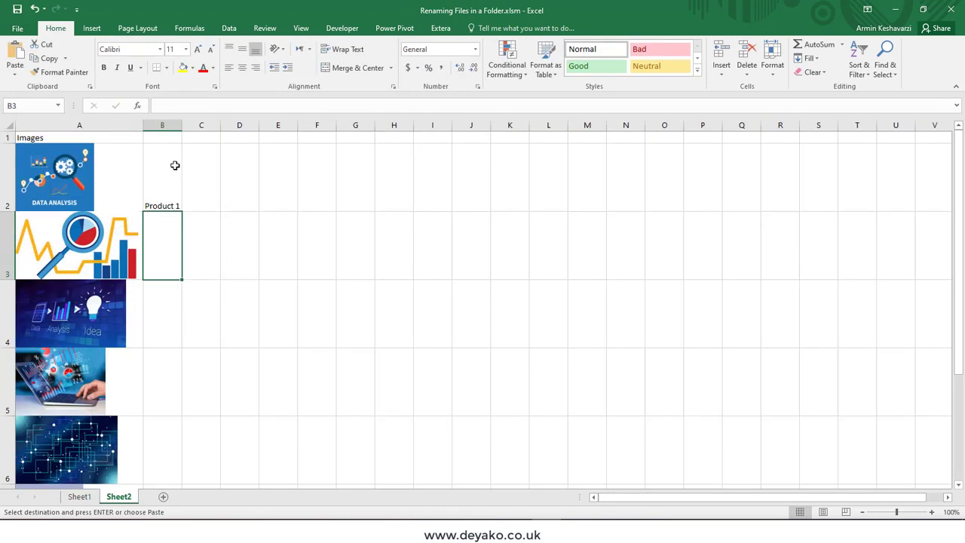
pyautogui.click(153, 157)
pyautogui.hotkey('ctrl', 'v')
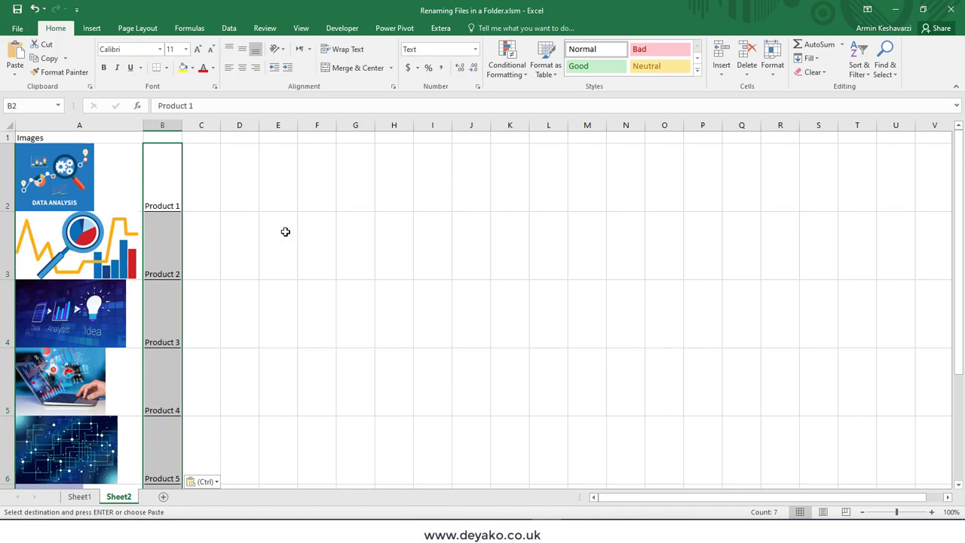
pyautogui.click(79, 495)
pyautogui.moveTo(125, 143); pyautogui.dragTo(125, 203)
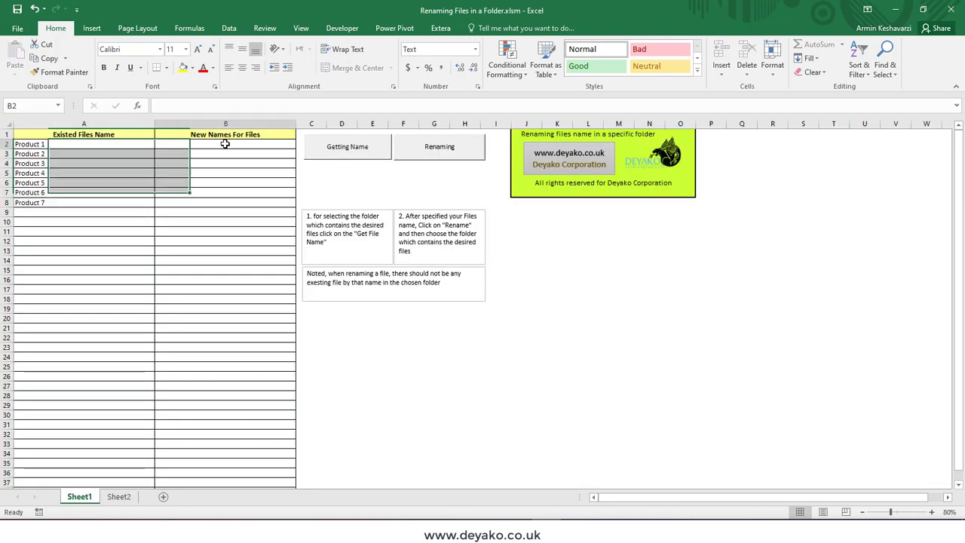
# Format B2 as Text and enter the first code 01-02-001.
pyautogui.click(217, 144)
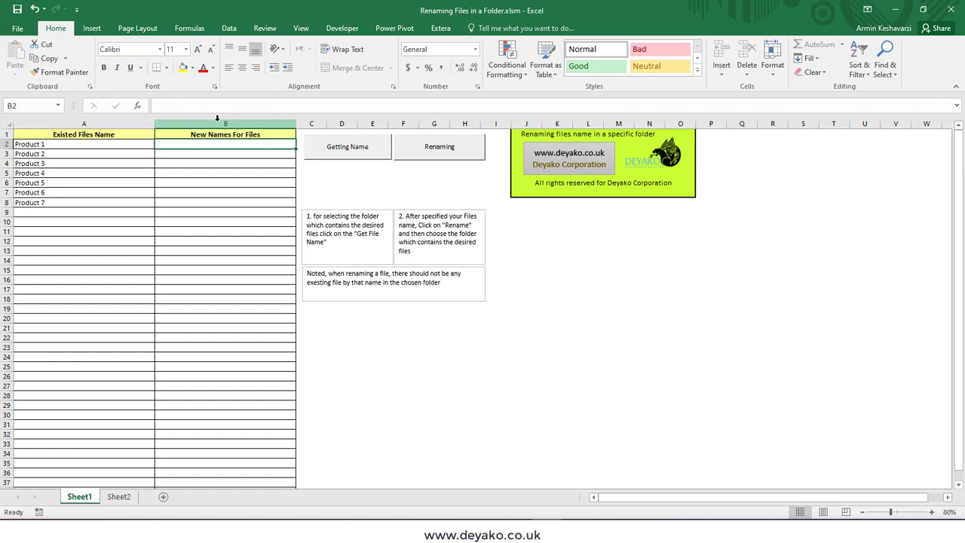
pyautogui.write('01-02-01')
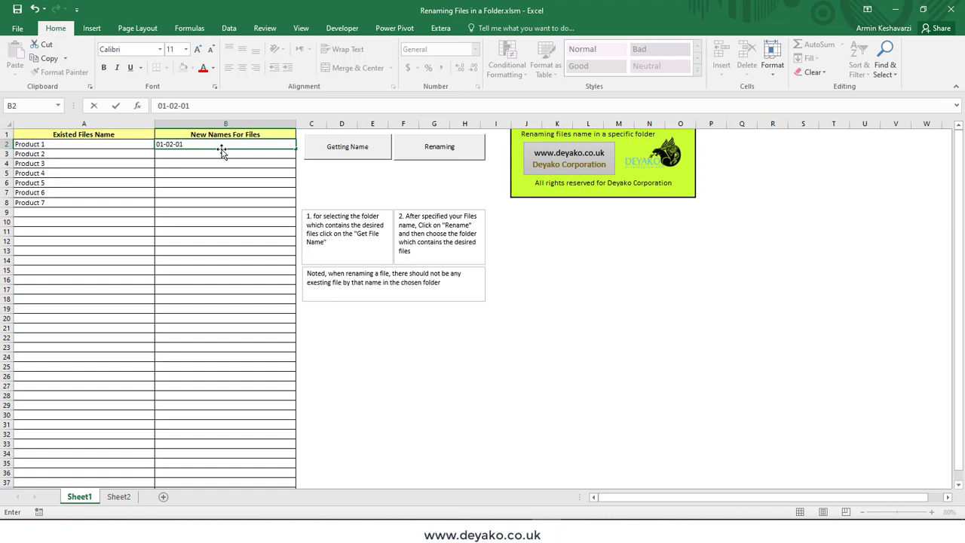
pyautogui.press('Return')
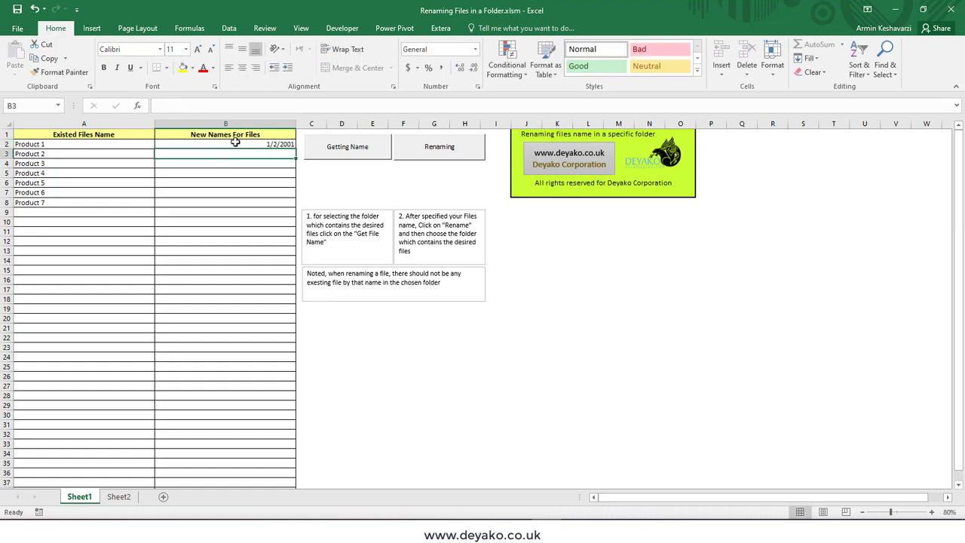
pyautogui.click(286, 145)
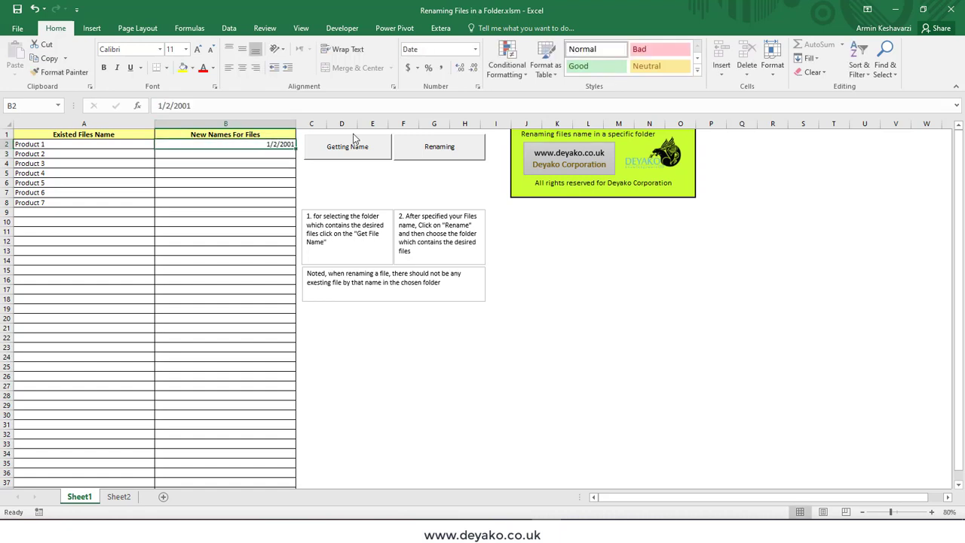
pyautogui.click(475, 49)
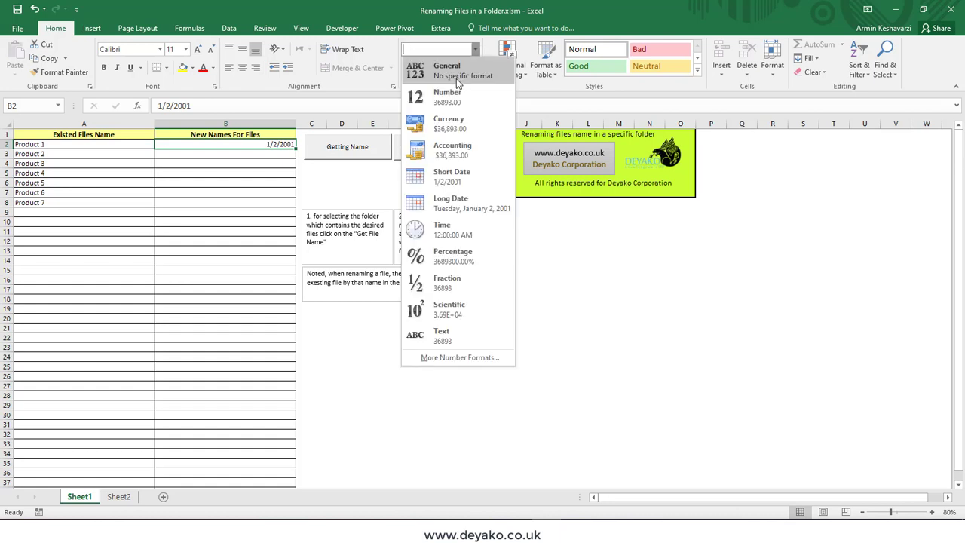
pyautogui.click(444, 335)
pyautogui.write('0')
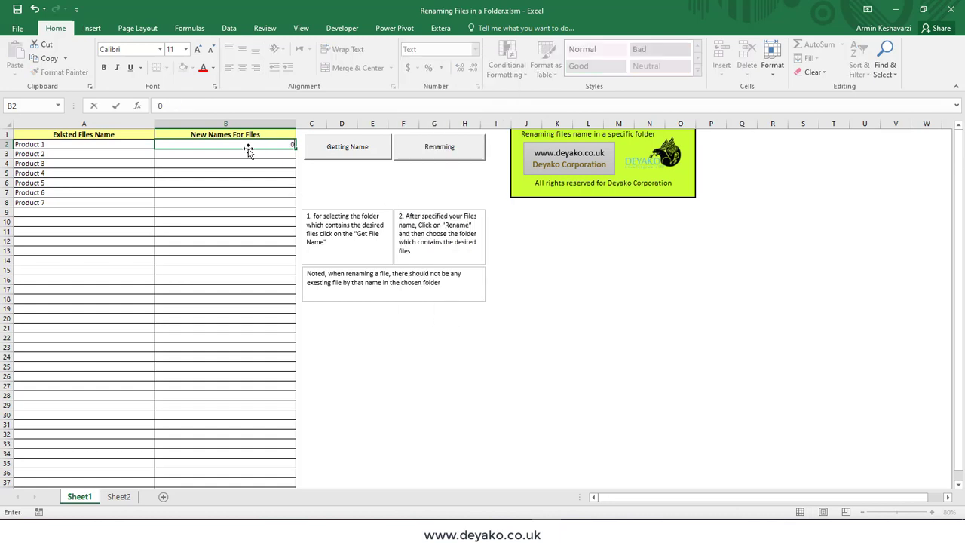
pyautogui.write('1-025')
pyautogui.write('001')
pyautogui.press('Return')
# Fill the codes 01-02-002 through 01-02-007 down to B8 and check them.
pyautogui.click(259, 145)
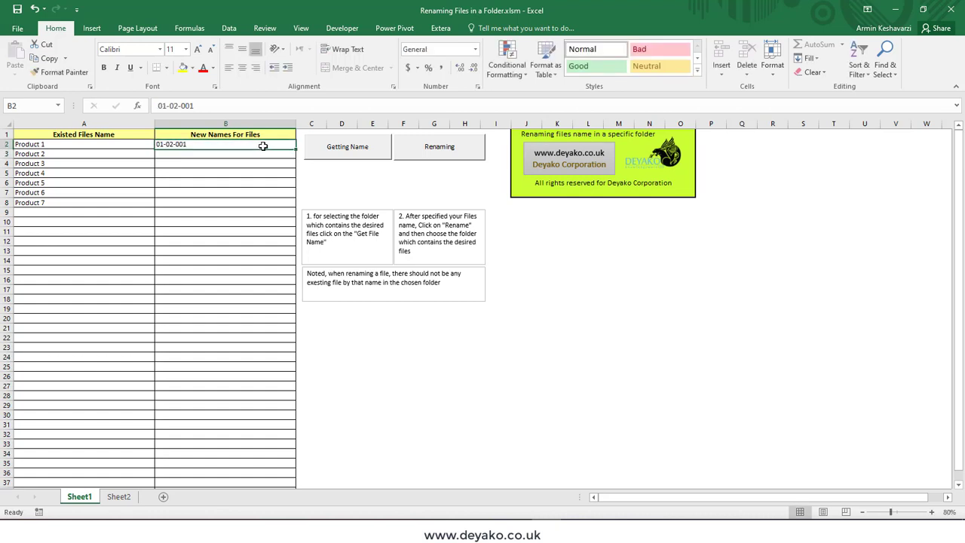
pyautogui.moveTo(298, 149); pyautogui.dragTo(286, 204)
pyautogui.click(187, 155)
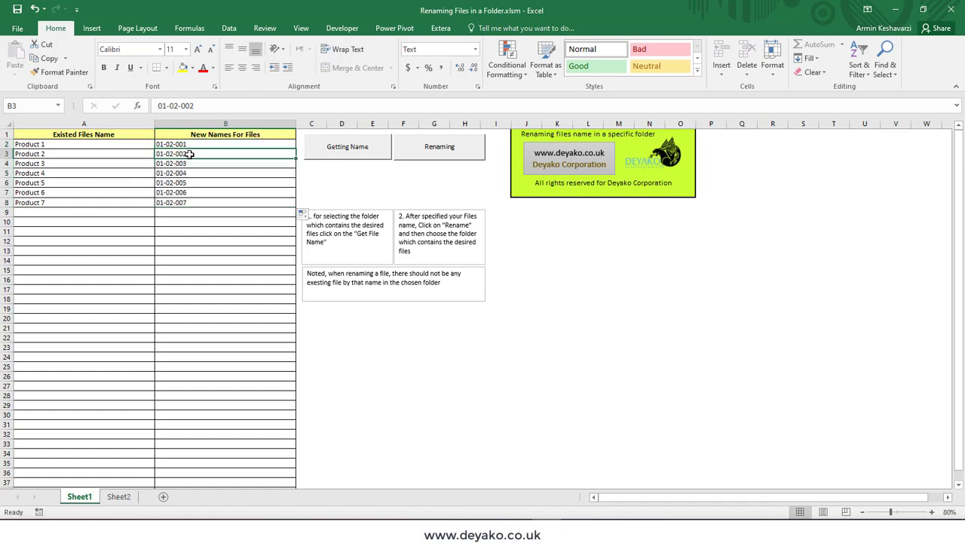
pyautogui.click(205, 164)
pyautogui.click(205, 144)
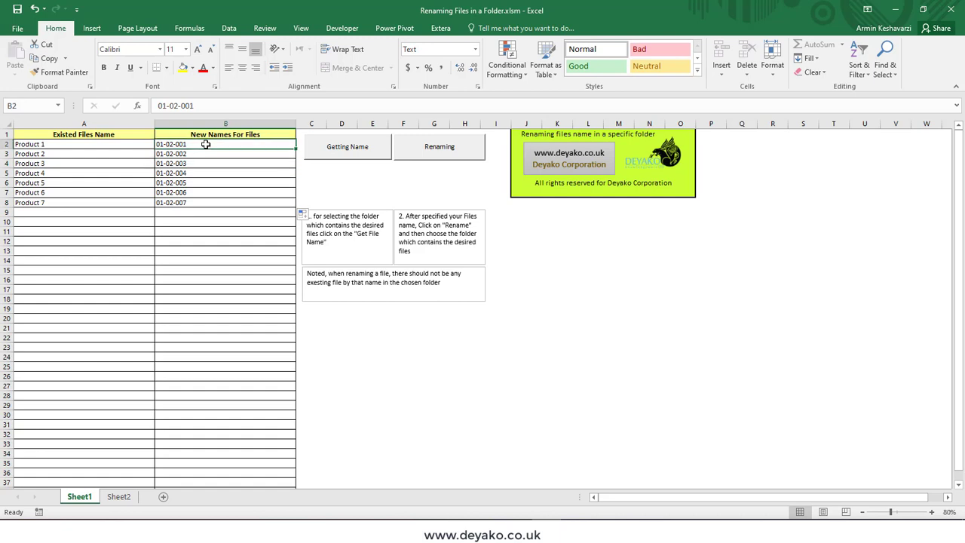
pyautogui.click(205, 153)
pyautogui.click(205, 164)
pyautogui.click(206, 202)
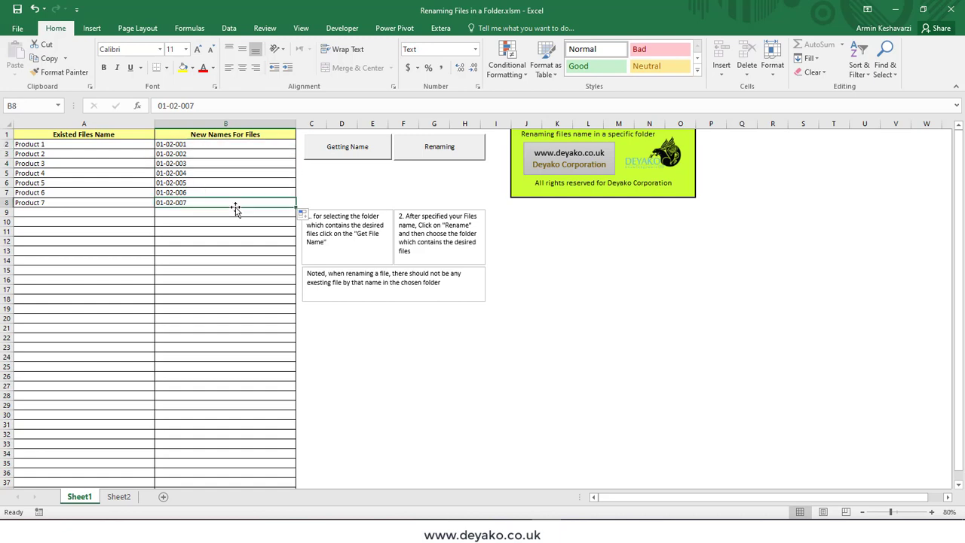
# Run Renaming on the Images folder to rename the files to the new codes.
pyautogui.click(181, 533)
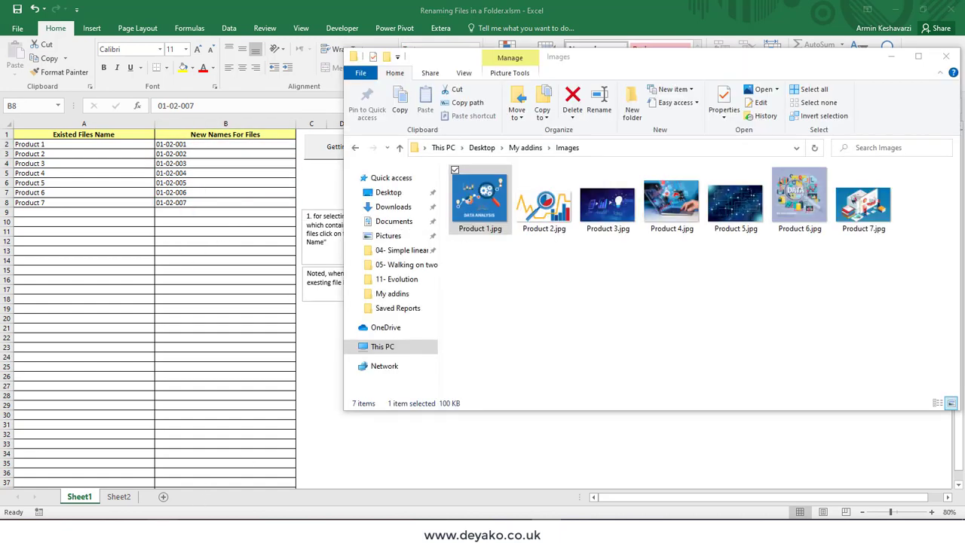
pyautogui.click(181, 534)
pyautogui.click(192, 155)
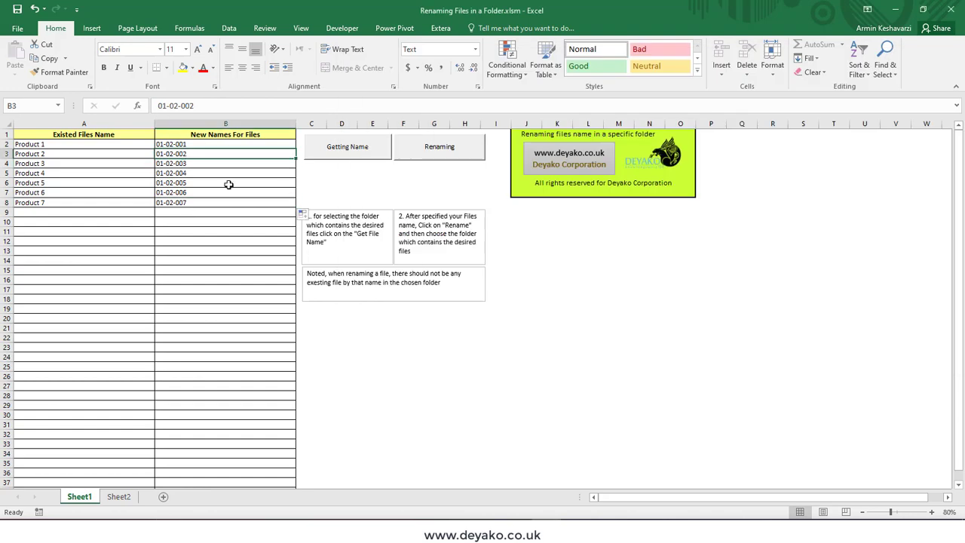
pyautogui.click(254, 143)
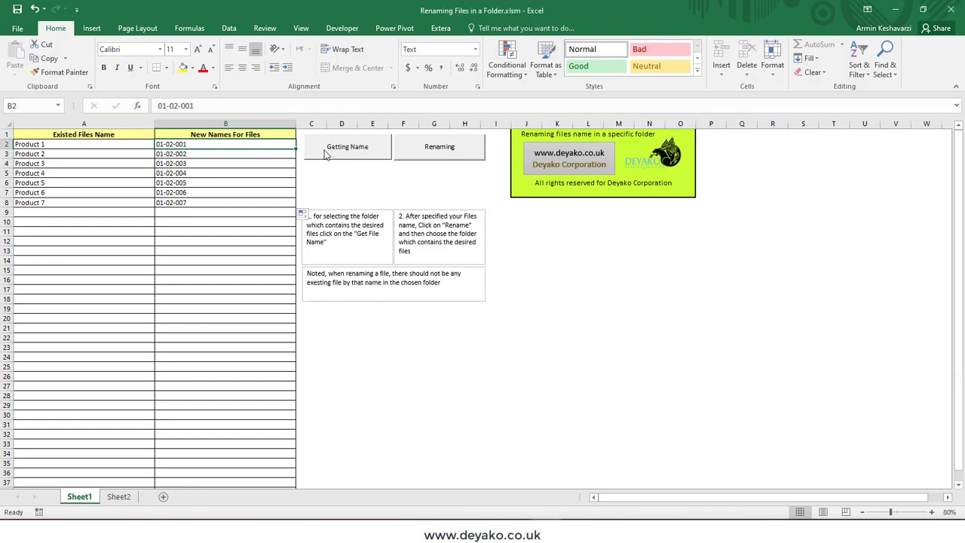
pyautogui.click(462, 160)
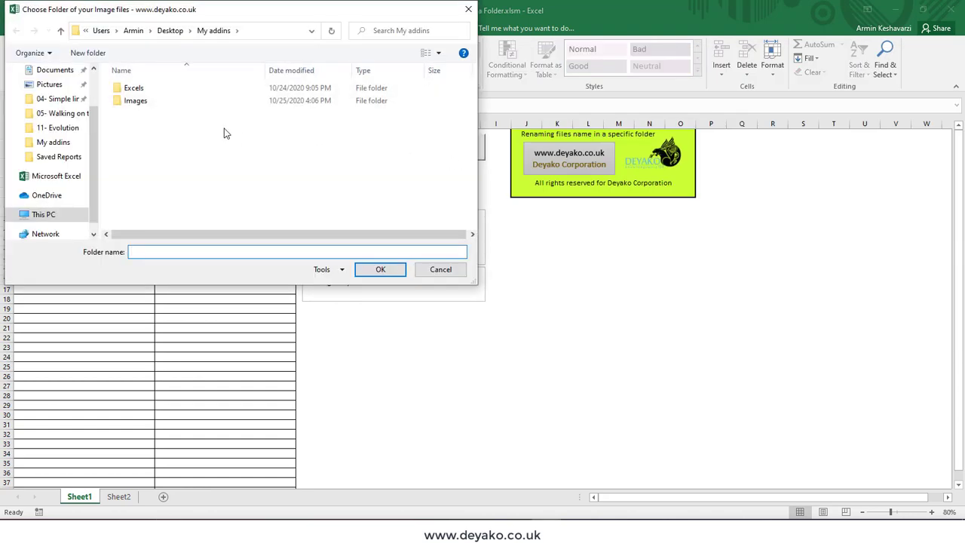
pyautogui.click(138, 101)
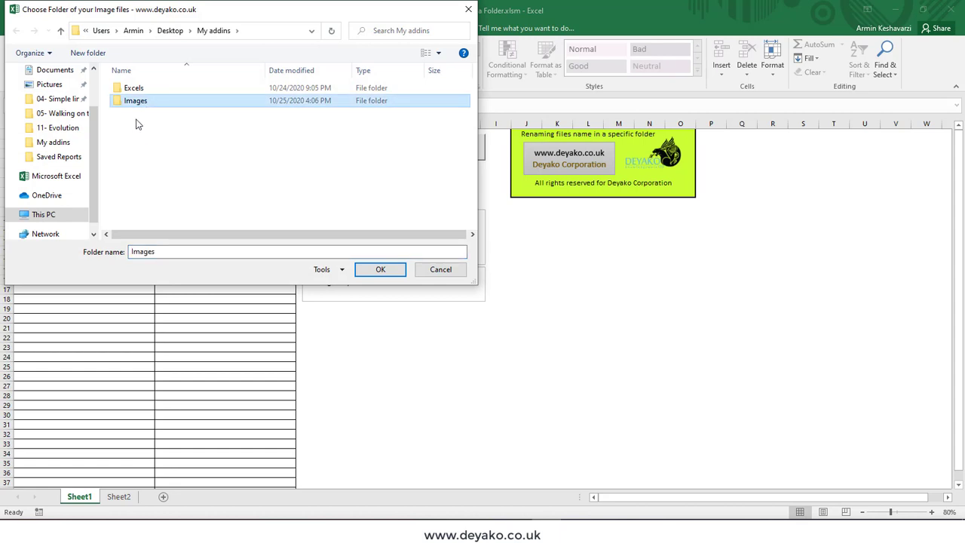
pyautogui.click(389, 270)
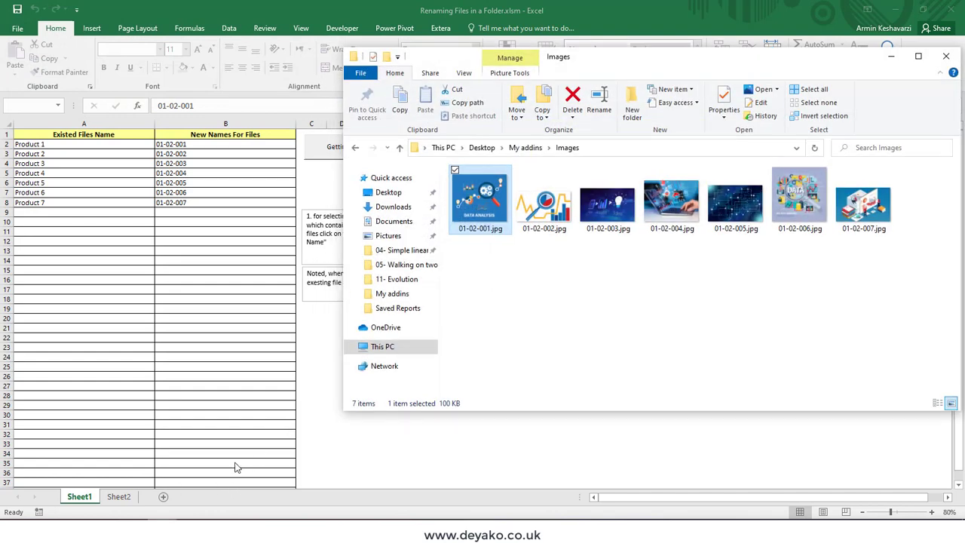
# Inspect the renamed files 01-02-001.jpg to 01-02-007.jpg in File Explorer, then return to Excel.
pyautogui.moveTo(836, 74); pyautogui.dragTo(759, 92)
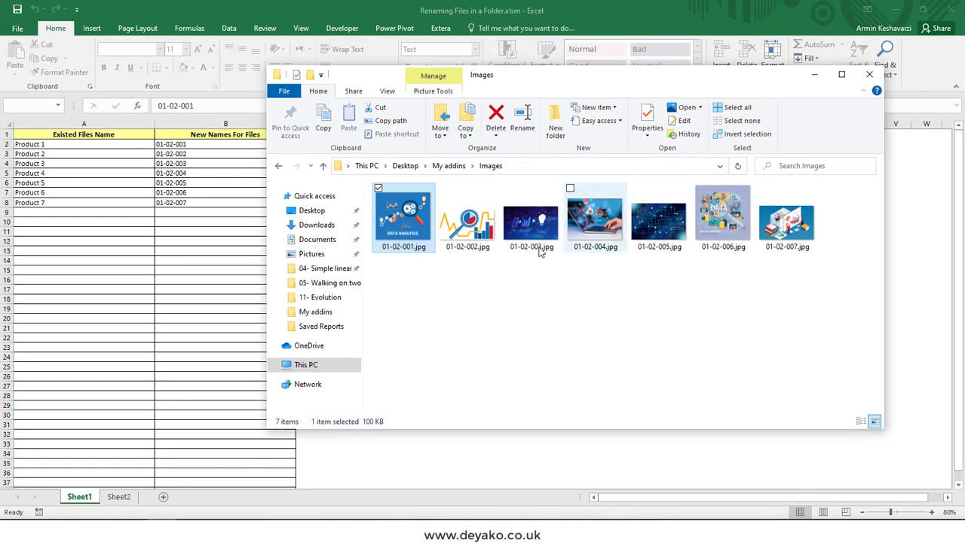
pyautogui.click(465, 249)
pyautogui.click(531, 226)
pyautogui.click(594, 226)
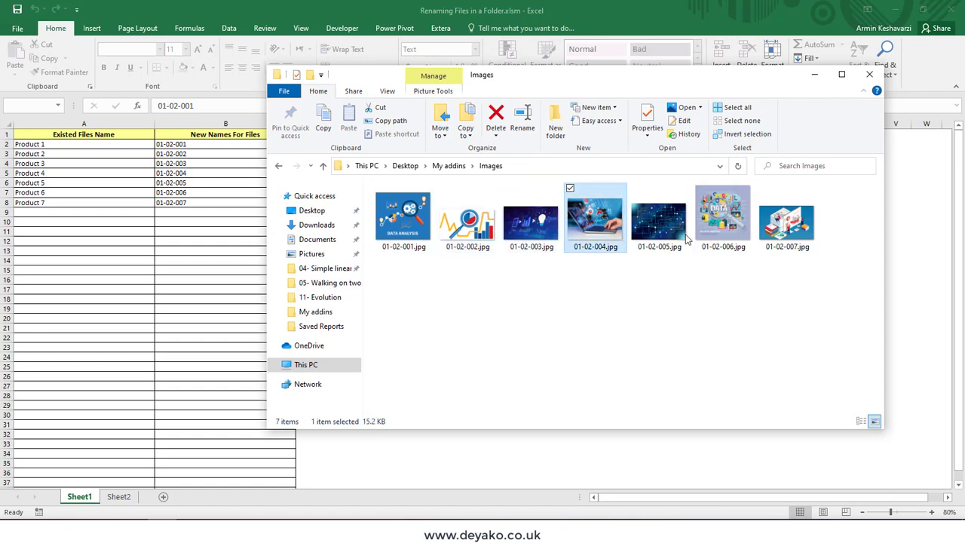
pyautogui.click(725, 238)
pyautogui.click(814, 242)
pyautogui.click(204, 193)
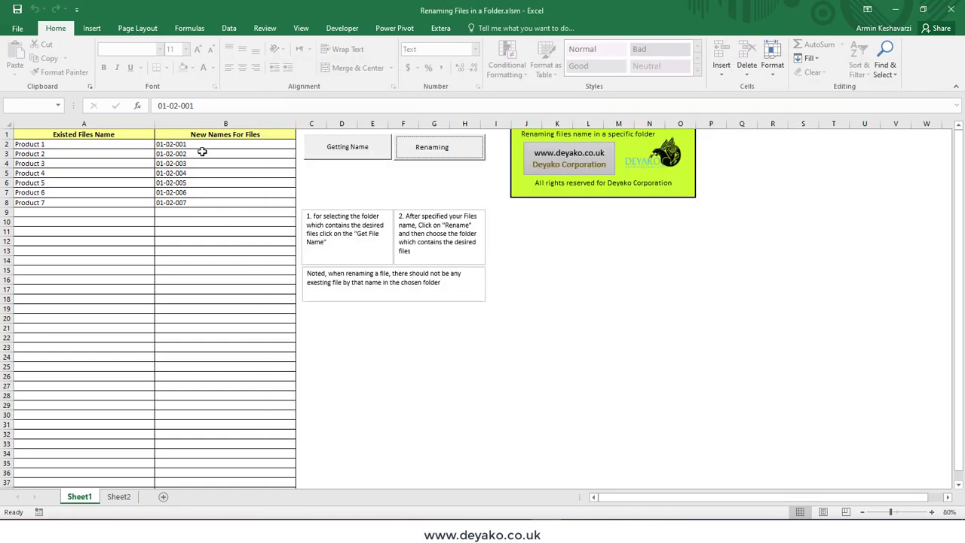
# Copy the codes in B2:B8 into Sheet2 starting at B2.
pyautogui.moveTo(198, 145); pyautogui.dragTo(199, 197)
pyautogui.hotkey('ctrl', 'c')
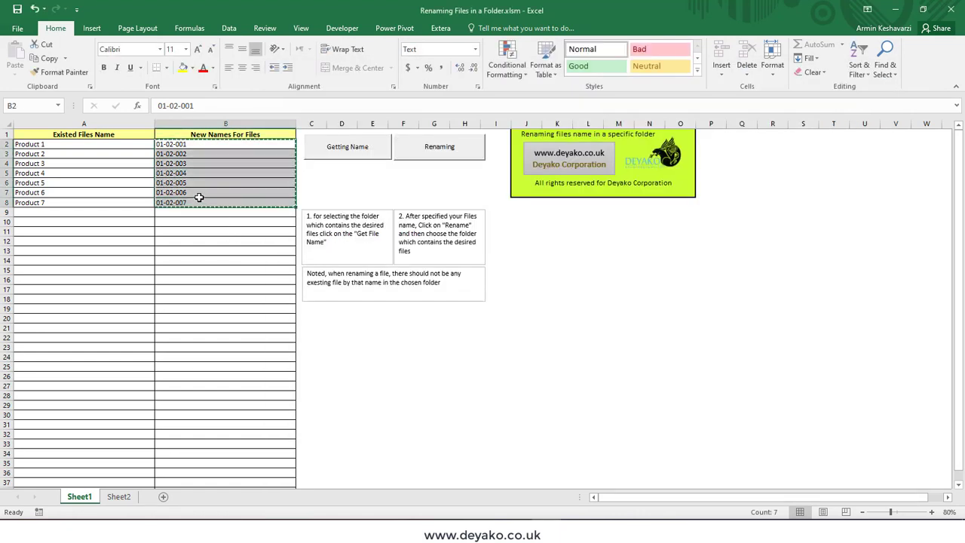
pyautogui.hotkey('ctrl', 'pagedown')
pyautogui.click(174, 163)
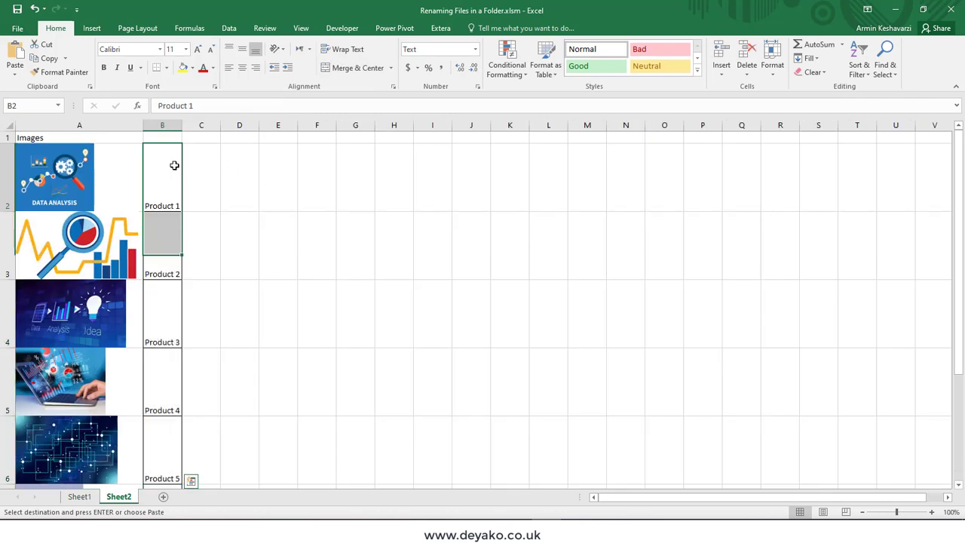
pyautogui.hotkey('ctrl', 'v')
# Add the header 'Product codes' in B1 and AutoFit column B.
pyautogui.click(170, 135)
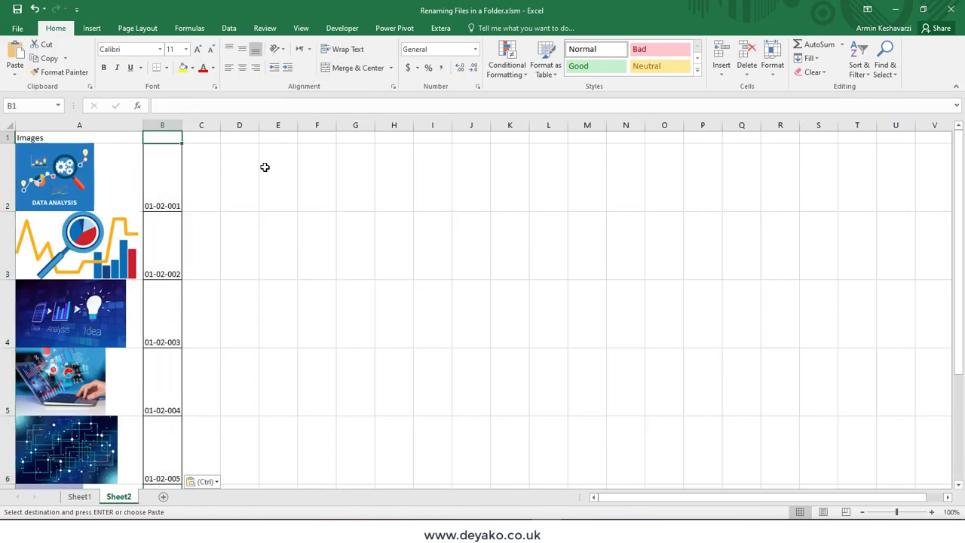
pyautogui.write('Prod')
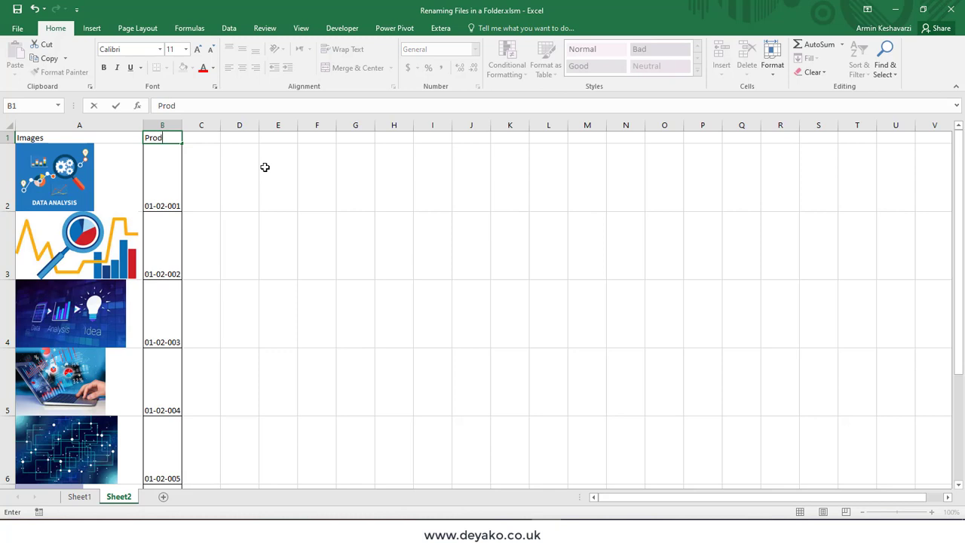
pyautogui.write('uct codes')
pyautogui.press('Return')
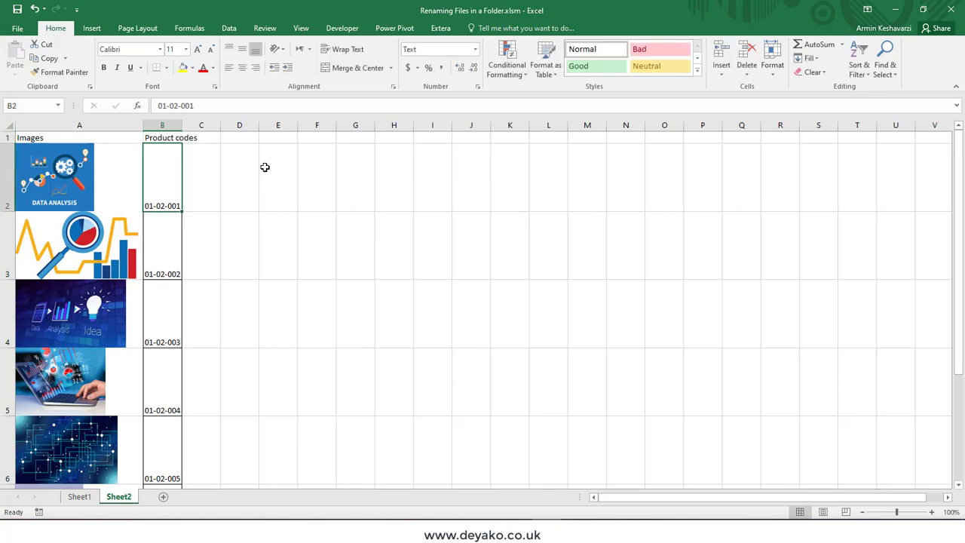
pyautogui.doubleClick(180, 130)
# Apply All Borders to the table A1:B8.
pyautogui.hotkey('ctrl', 'Home')
pyautogui.hotkey('ctrl', 'shift', 'End')
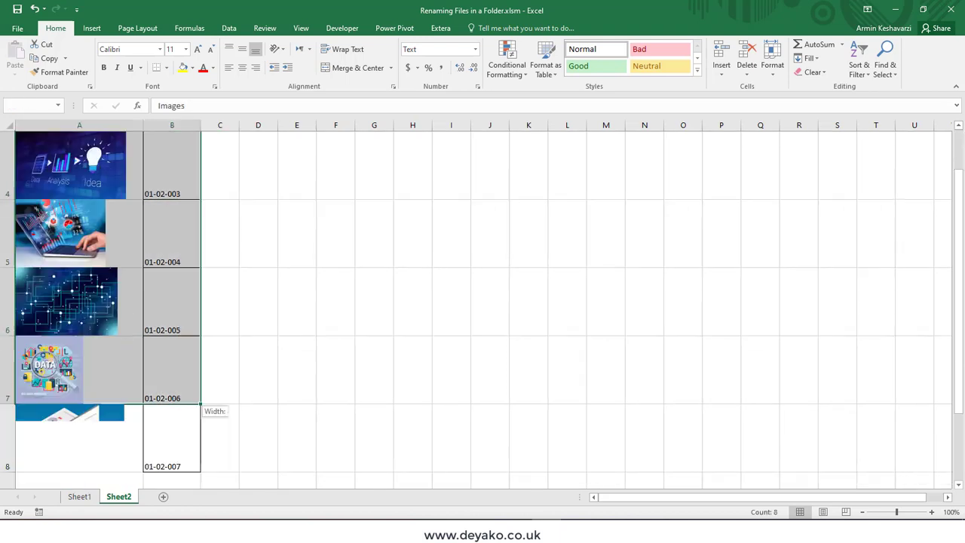
pyautogui.click(167, 68)
pyautogui.click(186, 171)
# Fill header row A1:B1 light gold and centre its text.
pyautogui.scroll(2, 176, 248)
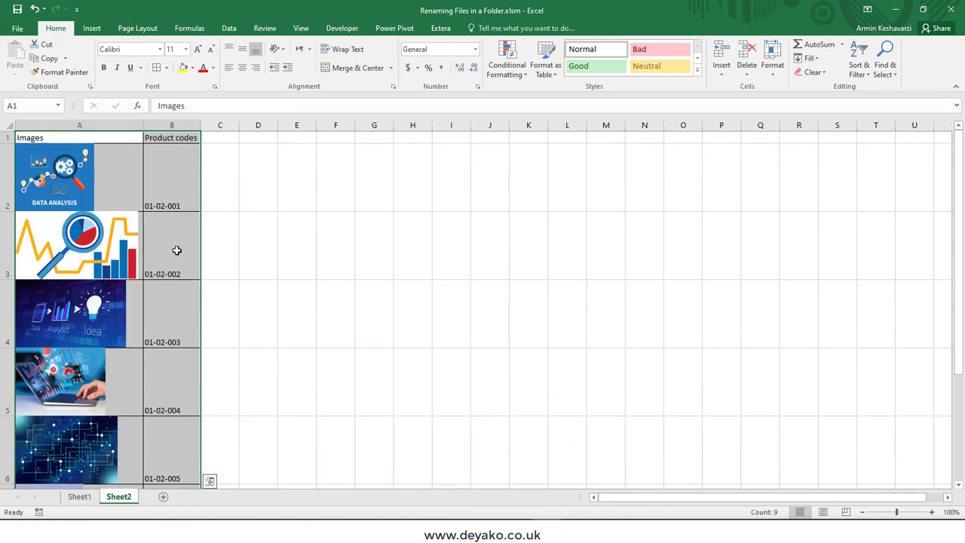
pyautogui.click(94, 136)
pyautogui.hotkey('shift', 'Right')
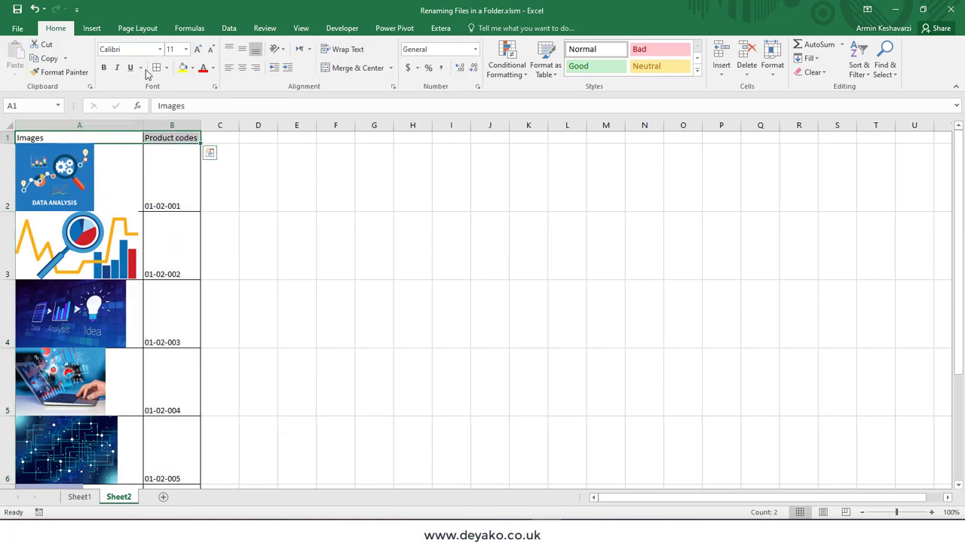
pyautogui.click(191, 67)
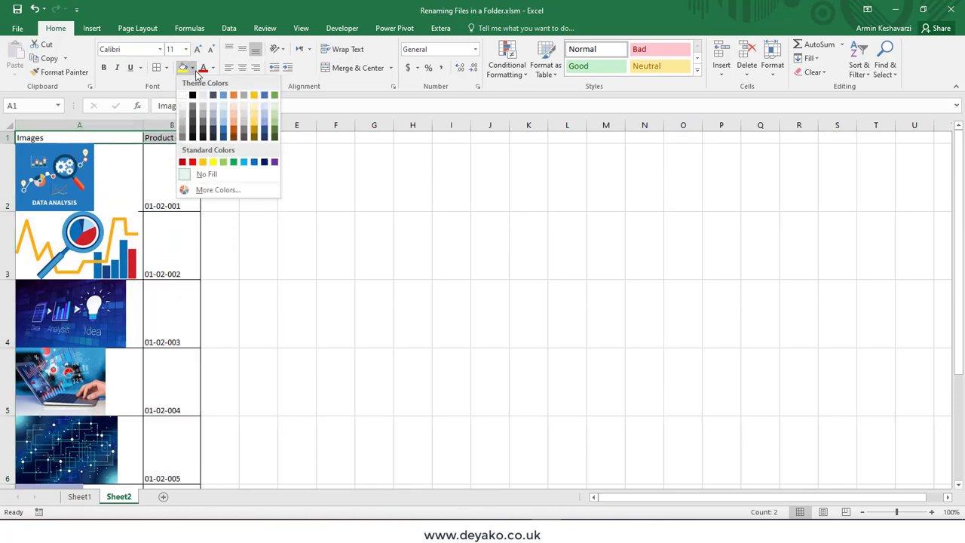
pyautogui.click(254, 111)
pyautogui.click(242, 67)
pyautogui.click(186, 206)
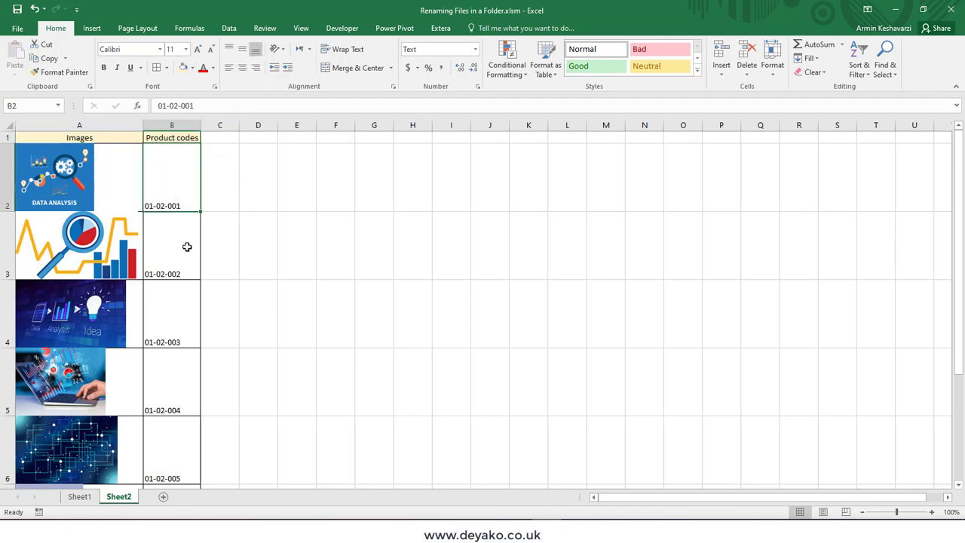
# Stretch row 1 taller to test whether the pictures follow the cells.
pyautogui.moveTo(8, 142); pyautogui.dragTo(7, 157)
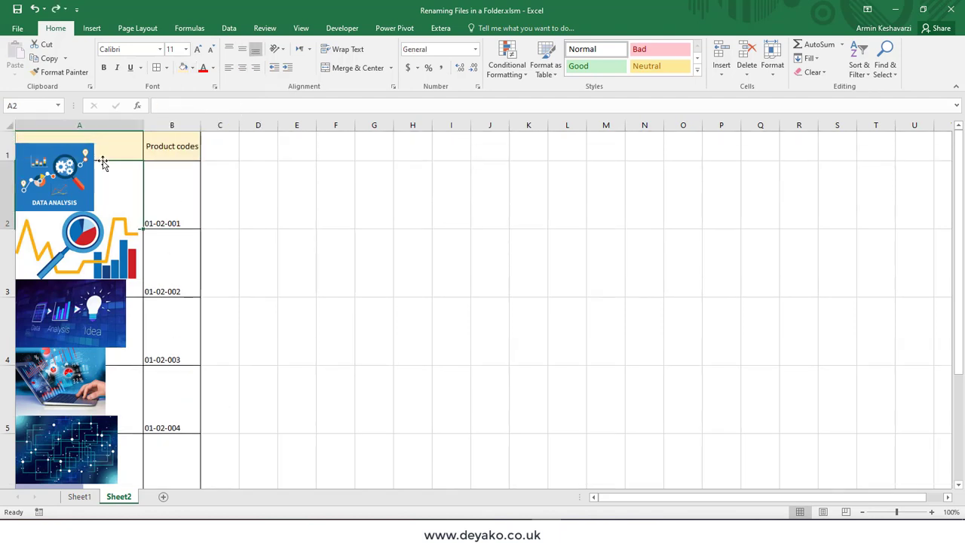
pyautogui.hotkey('ctrl', 'z')
pyautogui.click(106, 160)
pyautogui.moveTo(9, 143)
pyautogui.mouseDown()
pyautogui.moveTo(9, 154)
pyautogui.moveTo(9, 143)
pyautogui.mouseUp()
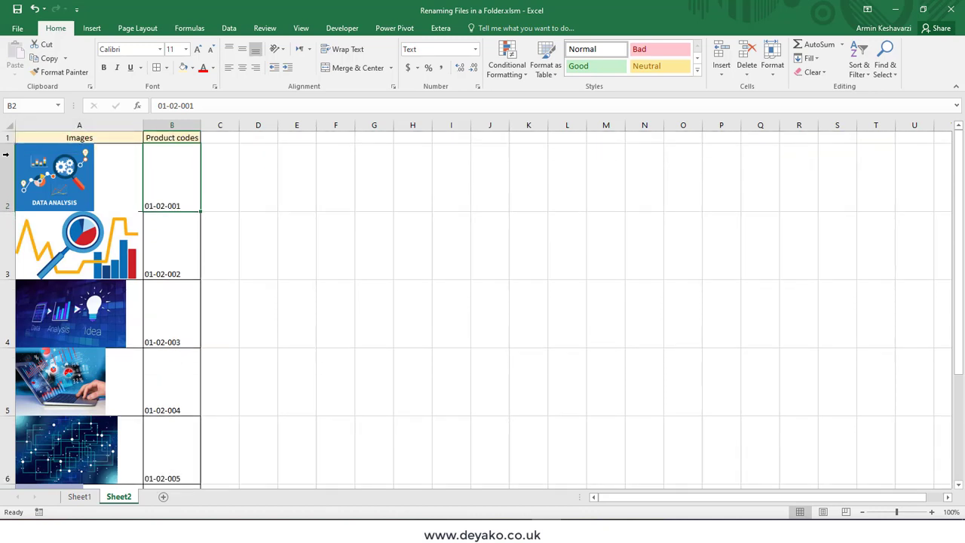
# Select all the pictures on Sheet2.
pyautogui.click(63, 178)
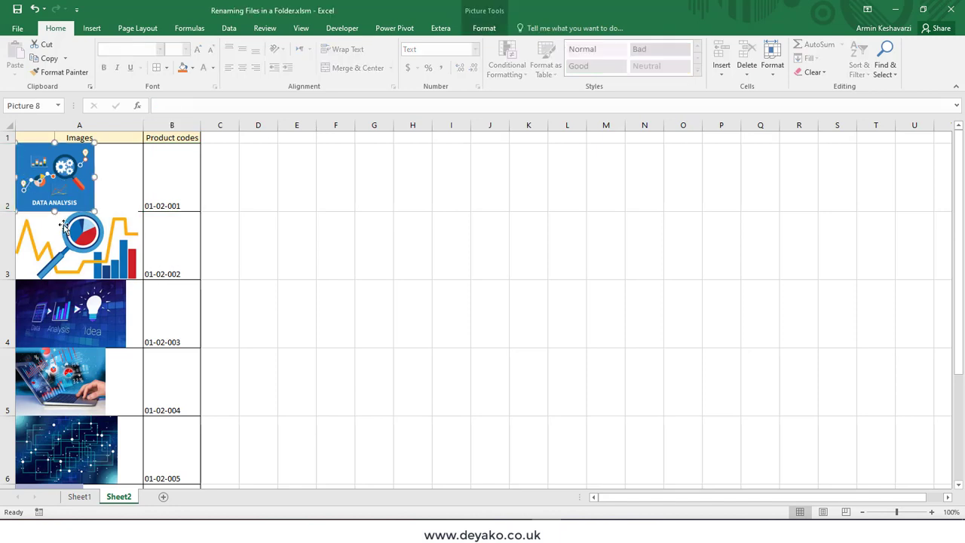
pyautogui.click(145, 184)
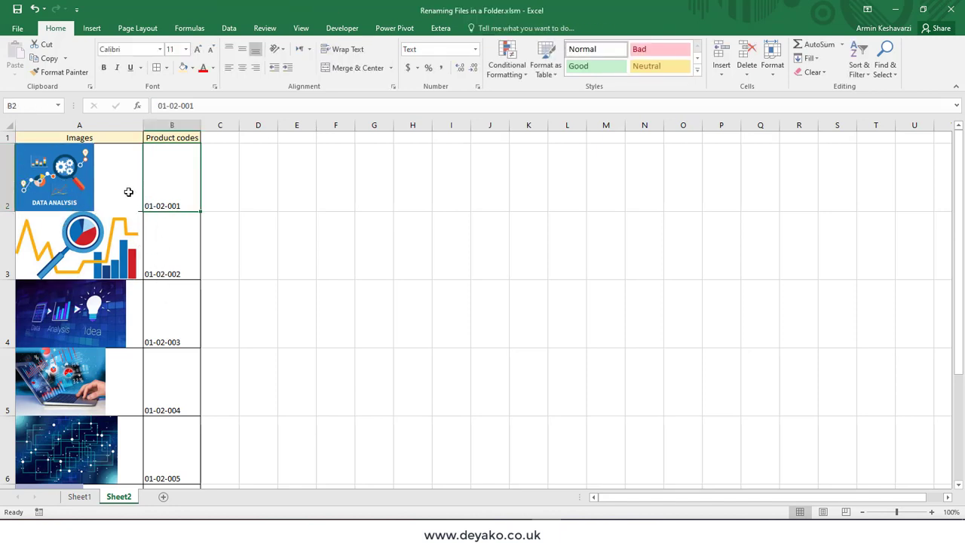
pyautogui.click(76, 172)
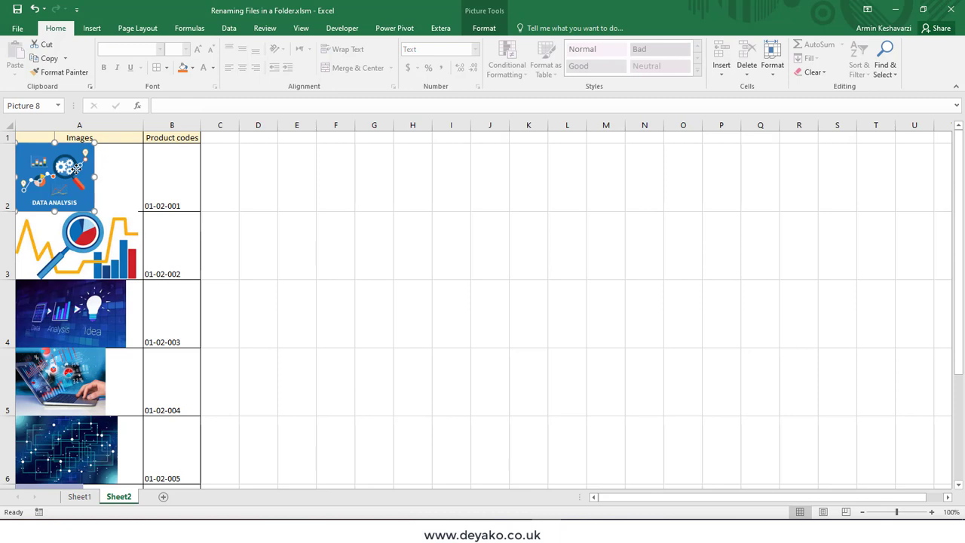
pyautogui.hotkey('ctrl', 'a')
pyautogui.click(154, 158)
pyautogui.click(91, 164)
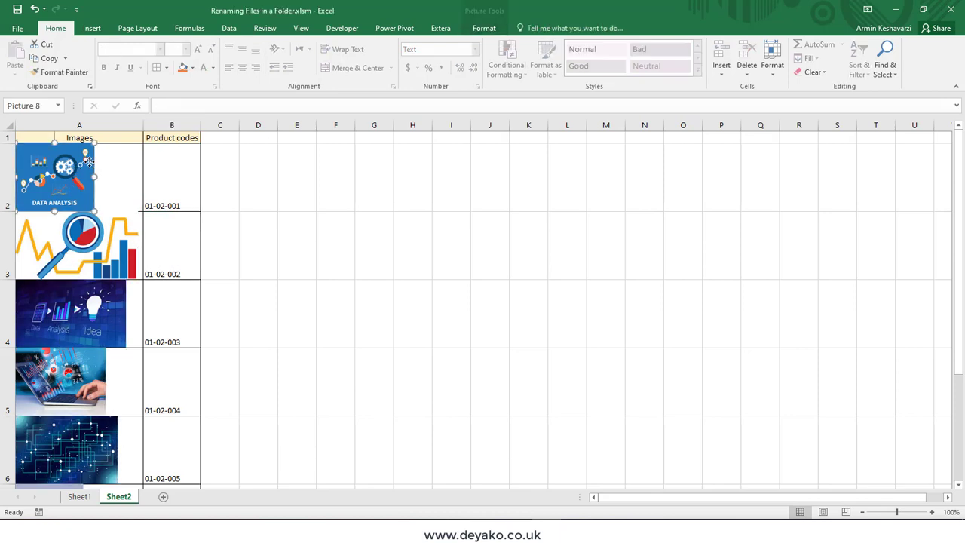
pyautogui.hotkey('ctrl', 'a')
pyautogui.click(79, 171)
pyautogui.hotkey('ctrl', 'a')
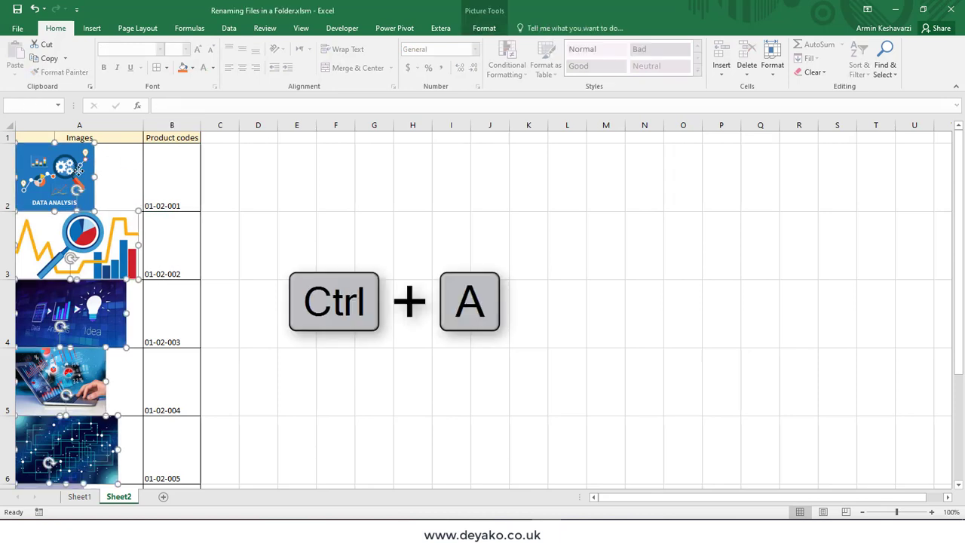
pyautogui.scroll(-3, 101, 276)
pyautogui.scroll(3, 100, 276)
# Set the pictures to move with cells under Format Object's Size & Properties.
pyautogui.rightClick(68, 165)
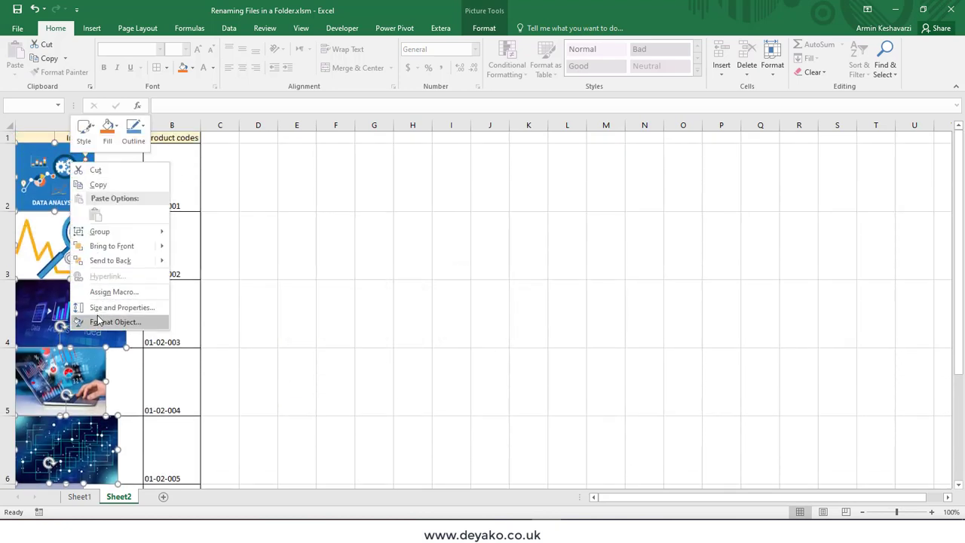
pyautogui.press('Escape')
pyautogui.click(857, 155)
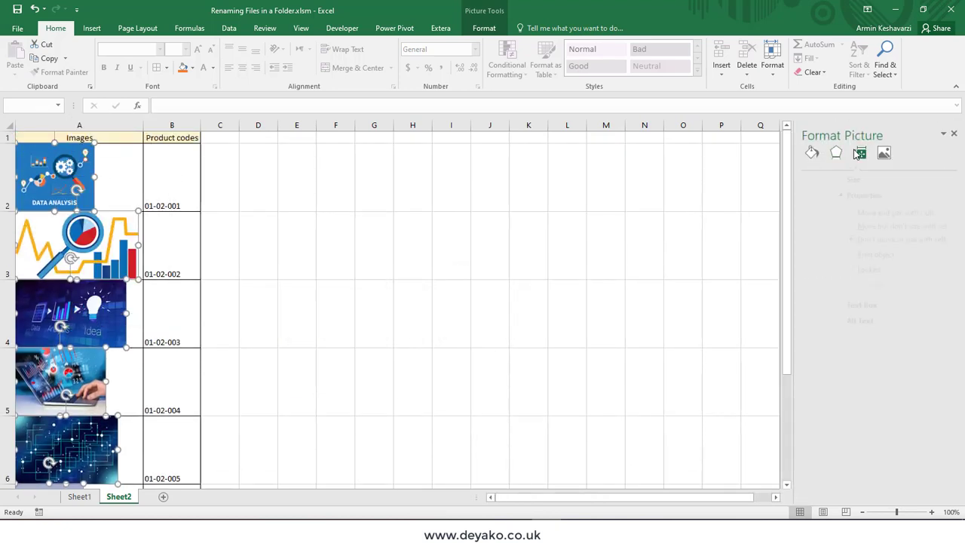
pyautogui.click(863, 194)
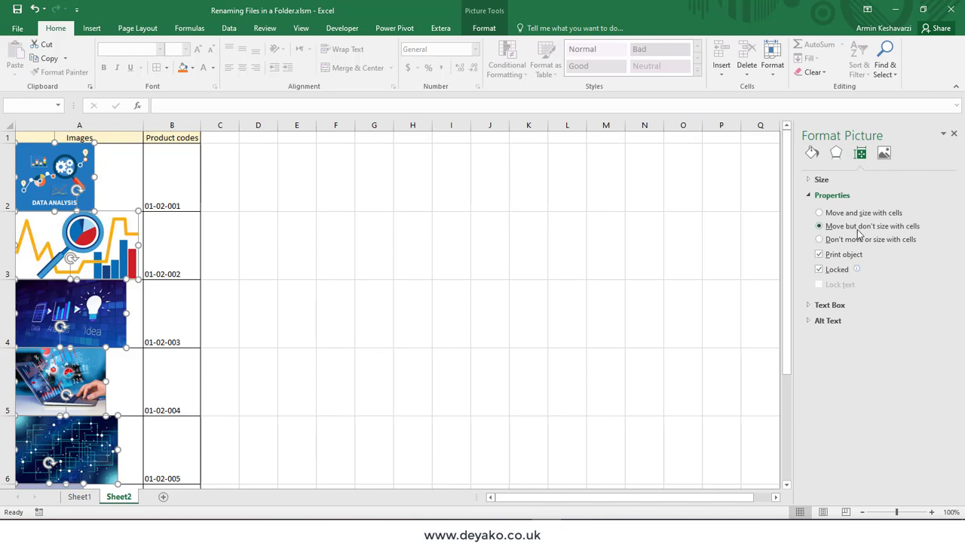
pyautogui.click(953, 136)
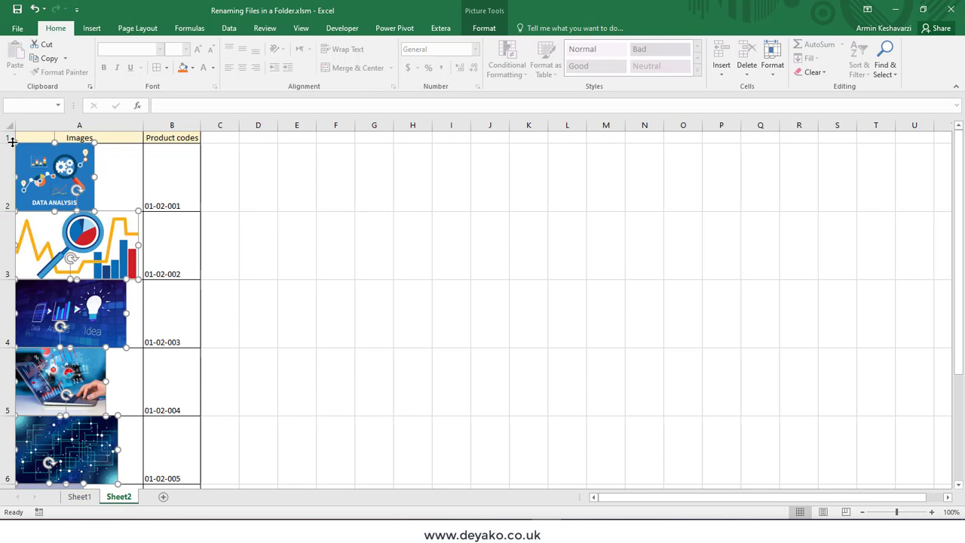
# Increase the height of header row 1.
pyautogui.moveTo(12, 142); pyautogui.dragTo(9, 152)
pyautogui.click(174, 159)
pyautogui.click(171, 138)
pyautogui.scroll(-4, 171, 219)
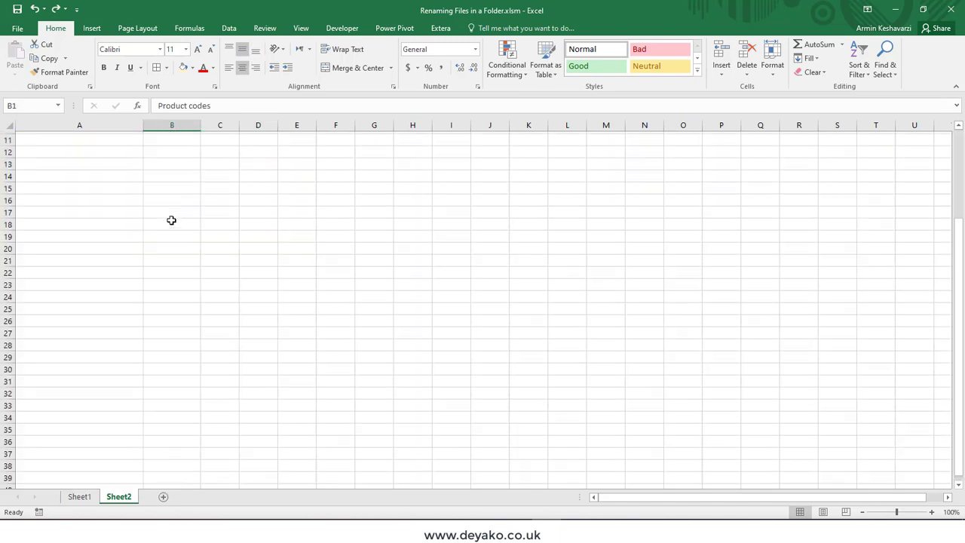
pyautogui.scroll(3, 171, 220)
pyautogui.scroll(1, 171, 219)
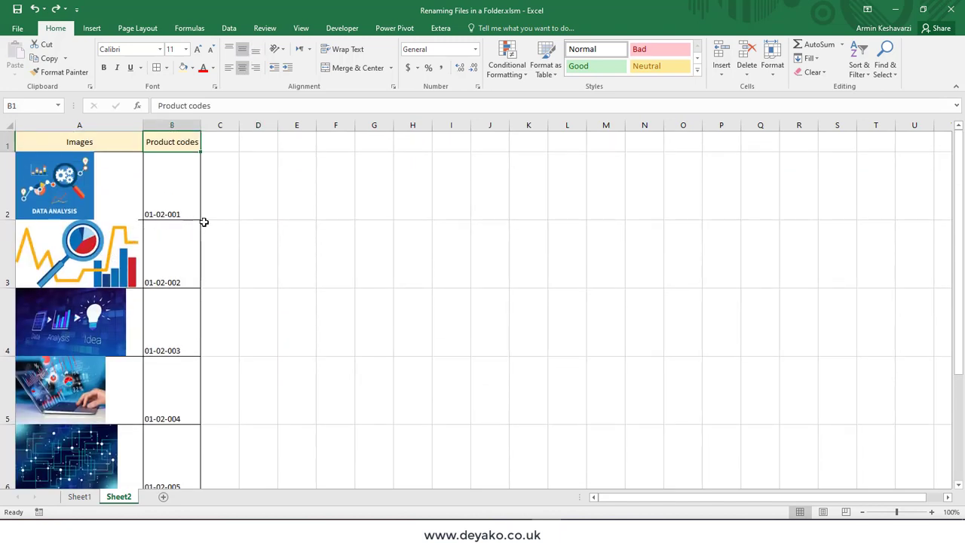
# Middle Align and Center the product codes in B2:B8.
pyautogui.click(167, 207)
pyautogui.moveTo(156, 185); pyautogui.dragTo(167, 450)
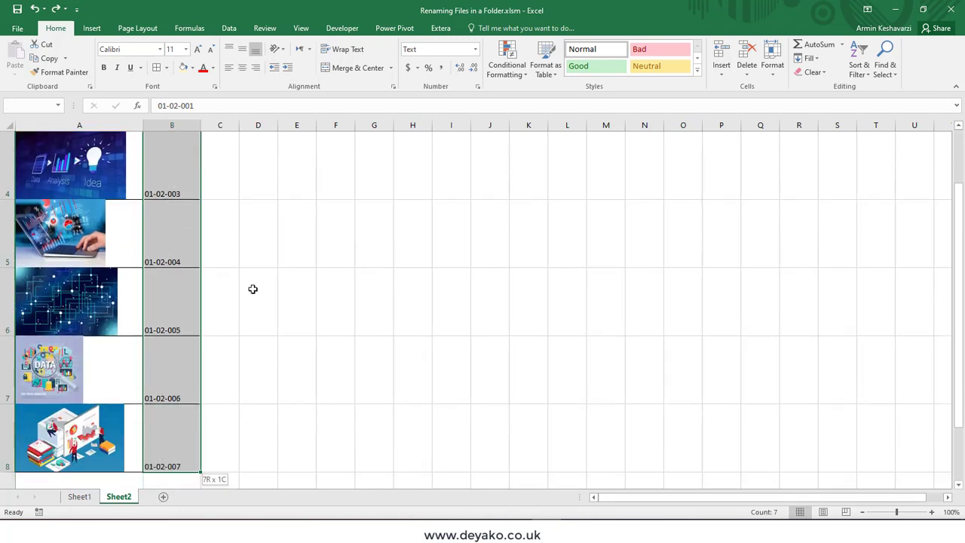
pyautogui.click(241, 47)
pyautogui.scroll(1, 242, 227)
pyautogui.click(241, 67)
pyautogui.click(242, 158)
pyautogui.click(178, 163)
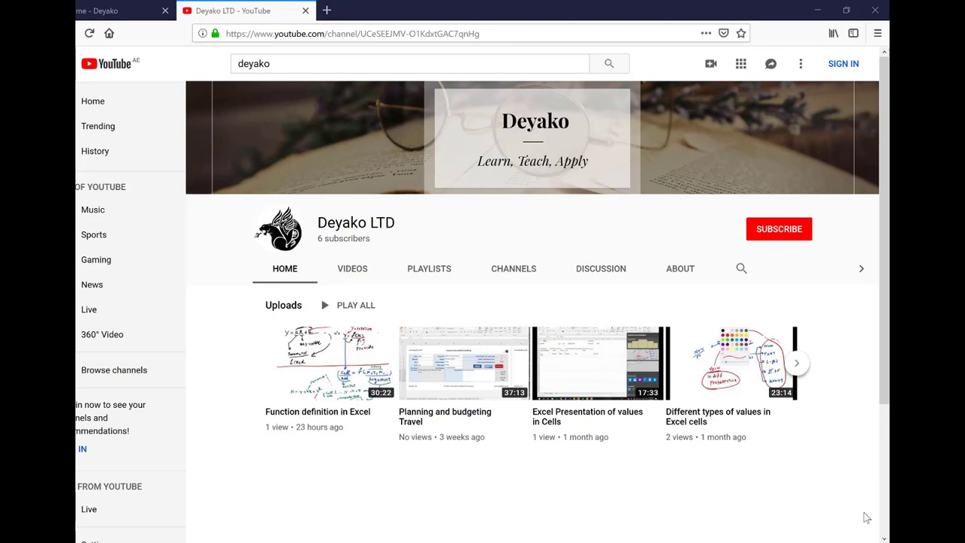
# Switch to the Home - Deyako tab and scroll down to Shop by Category.
pyautogui.click(120, 10)
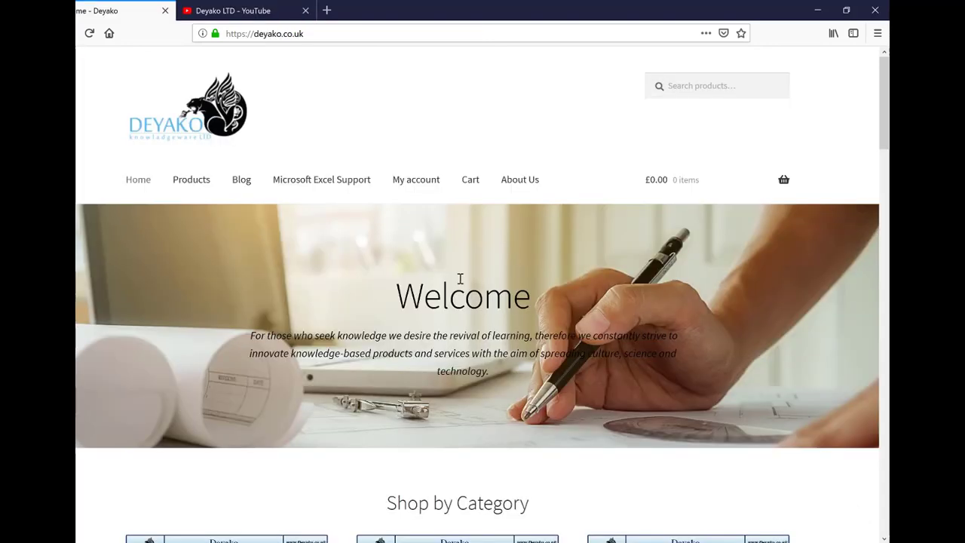
pyautogui.scroll(-7, 460, 278)
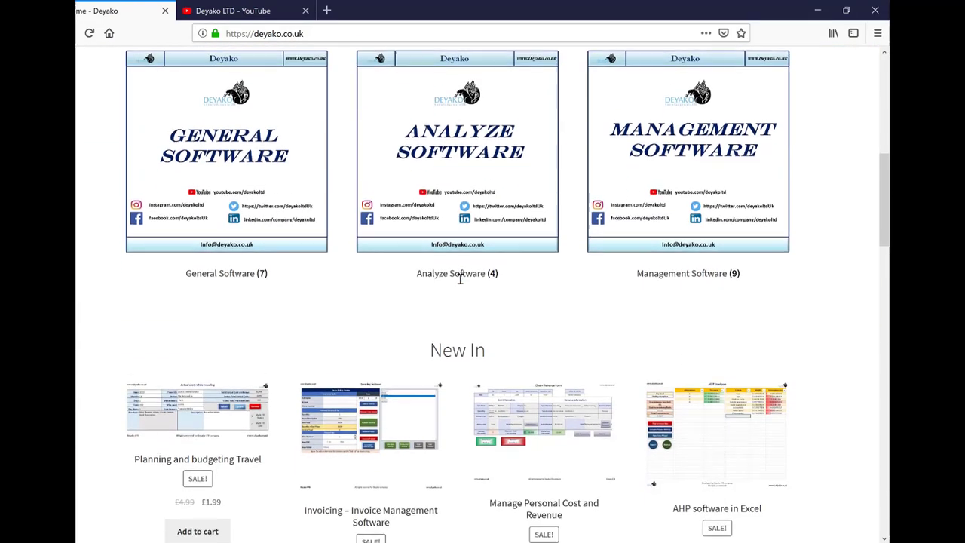